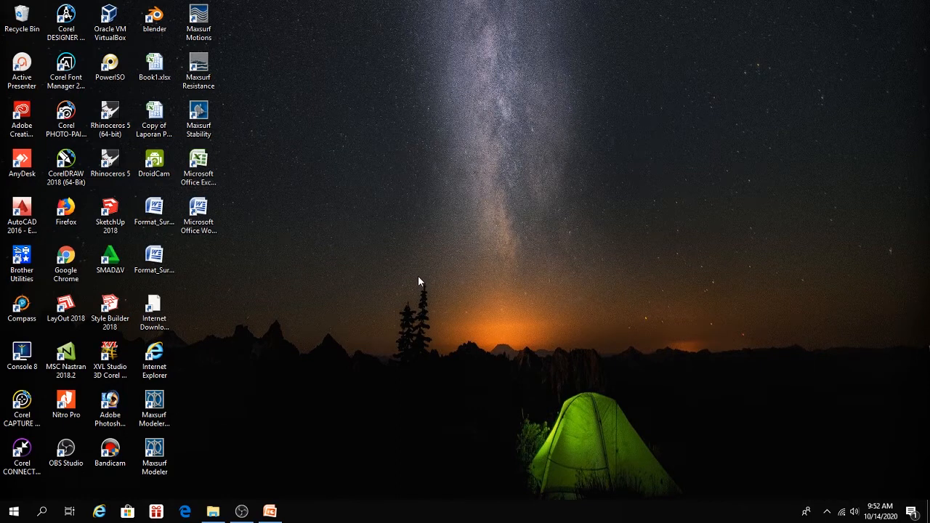
- Launch AutoCAD 2016 and load the unsigned wb145plugindwg2013.arx plug-in
{"action": "double_click", "coordinate": [25, 210]}
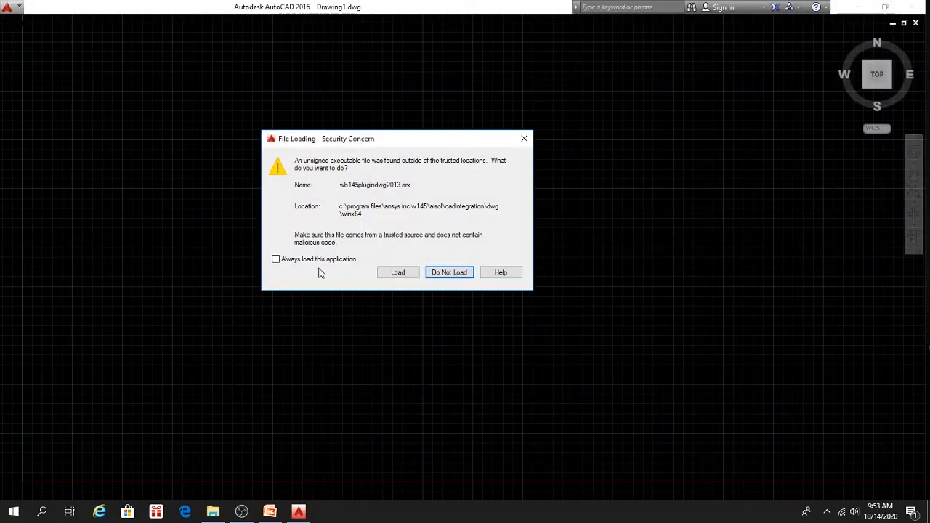
{"action": "left_click", "coordinate": [409, 275]}
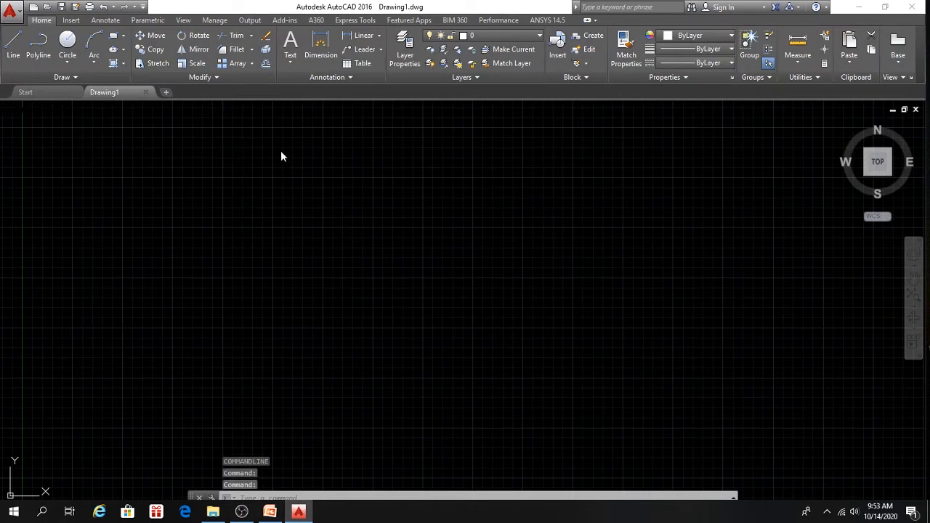
- Replace Drawing1 with a new blank drawing and turn off its grid
{"action": "left_click", "coordinate": [170, 93]}
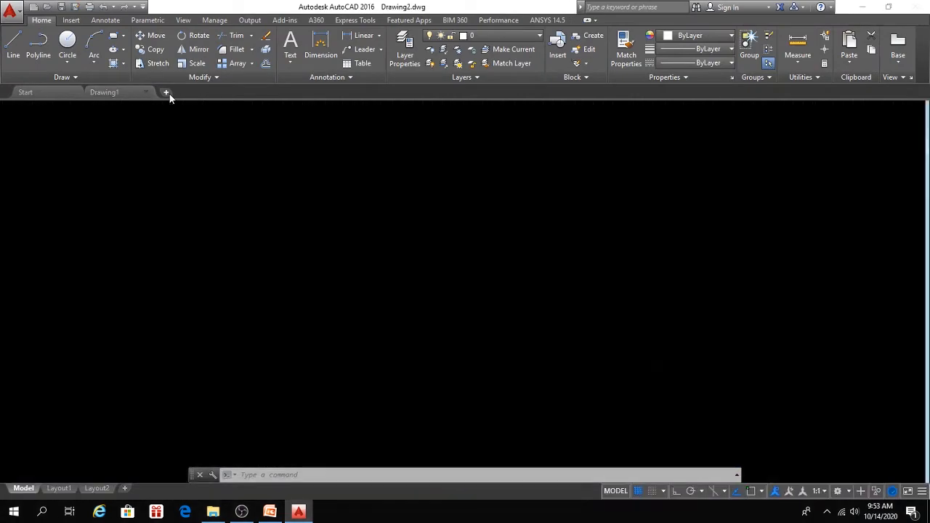
{"action": "left_click", "coordinate": [144, 92]}
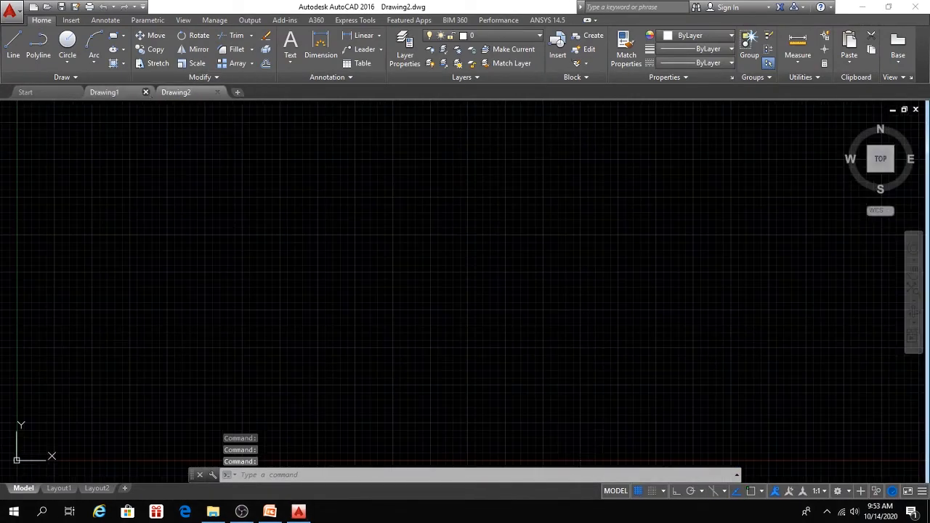
{"action": "left_click", "coordinate": [638, 491]}
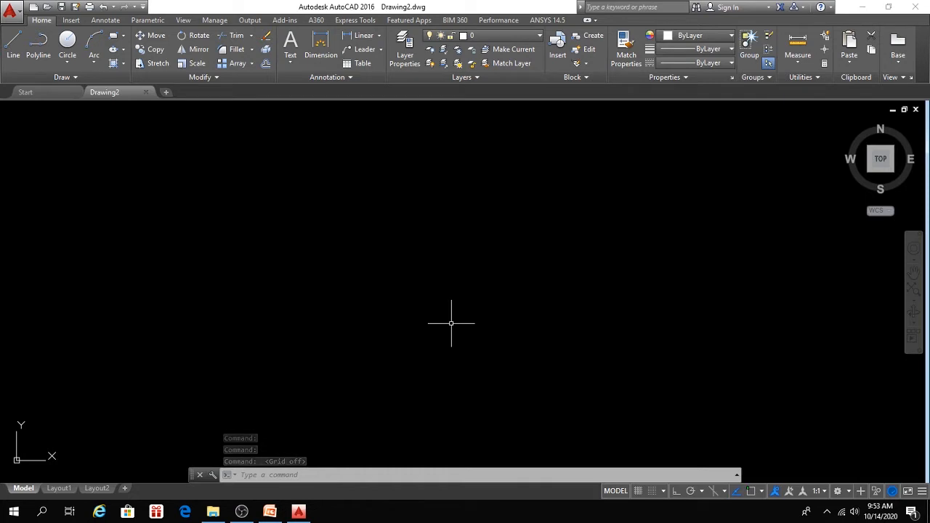
- Set the insertion scale's source content units to Meters in the user preferences and apply the options
{"action": "right_click", "coordinate": [372, 268]}
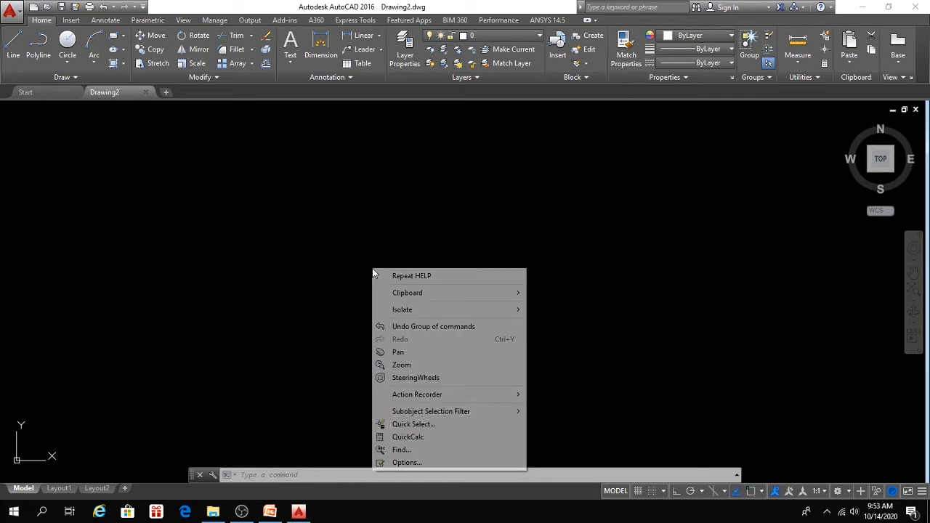
{"action": "left_click", "coordinate": [443, 462]}
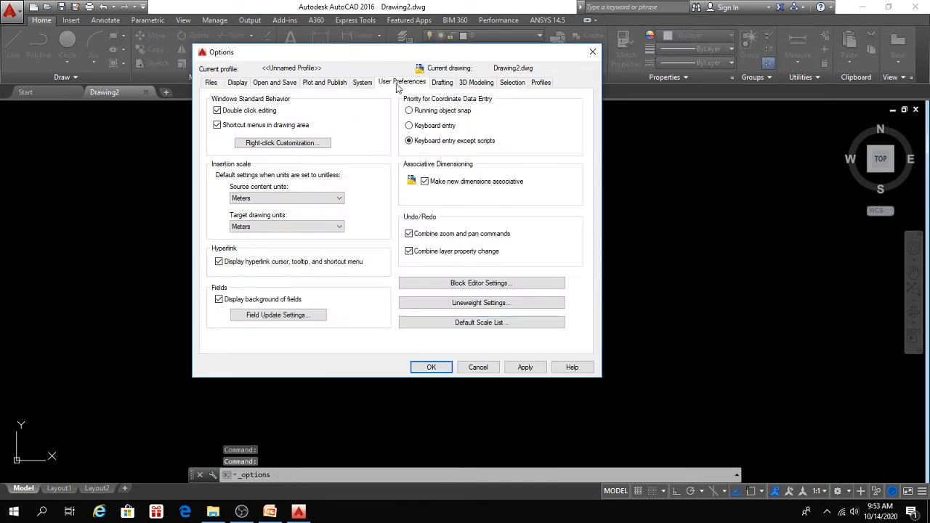
{"action": "left_click", "coordinate": [338, 200]}
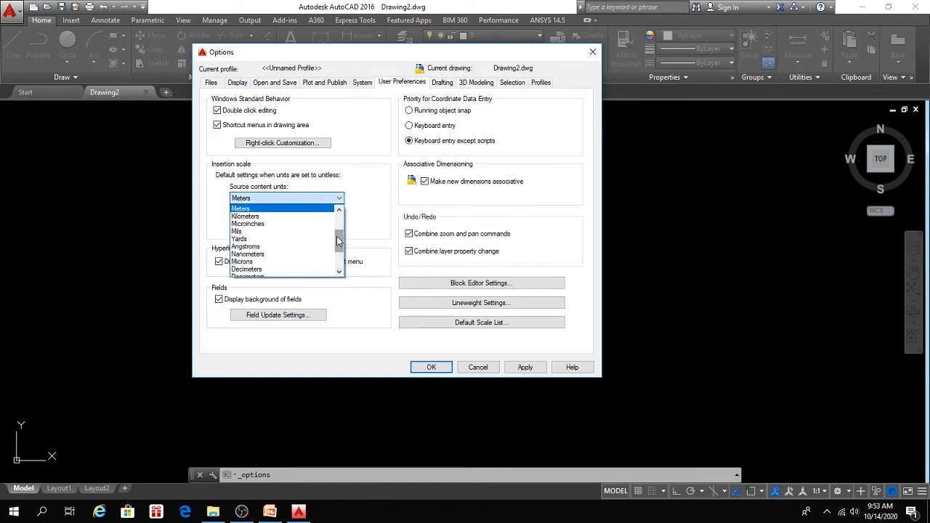
{"action": "scroll", "coordinate": [340, 231], "scroll_direction": "up", "scroll_amount": 3}
{"action": "scroll", "coordinate": [339, 231], "scroll_direction": "up", "scroll_amount": 2}
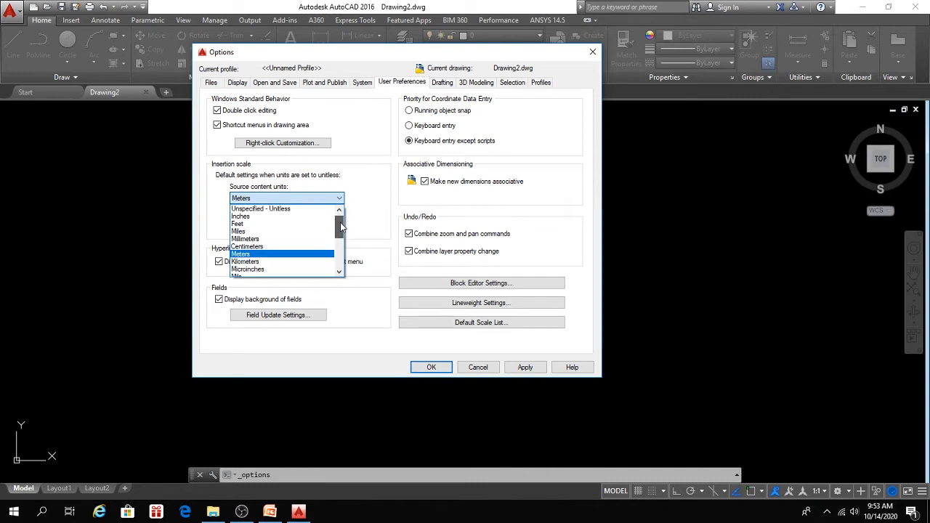
{"action": "left_click", "coordinate": [269, 256]}
{"action": "left_click", "coordinate": [525, 368]}
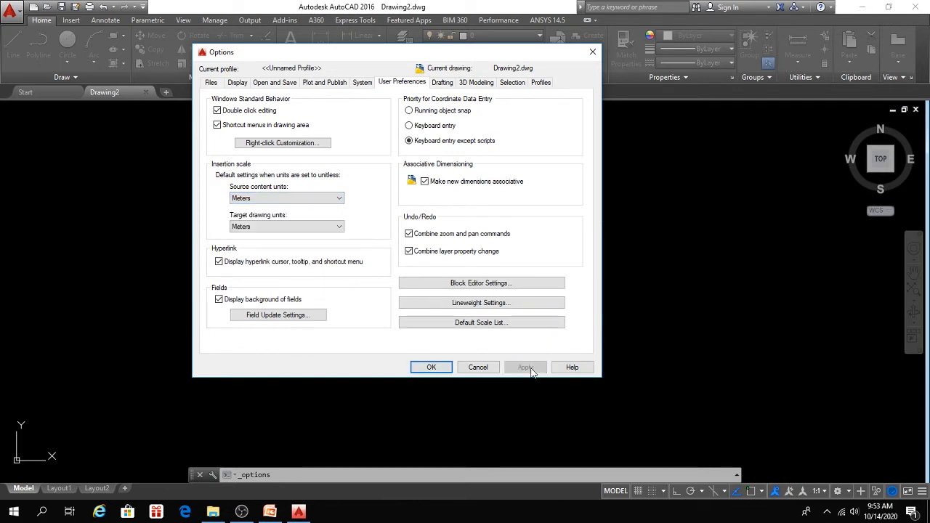
{"action": "left_click", "coordinate": [431, 367]}
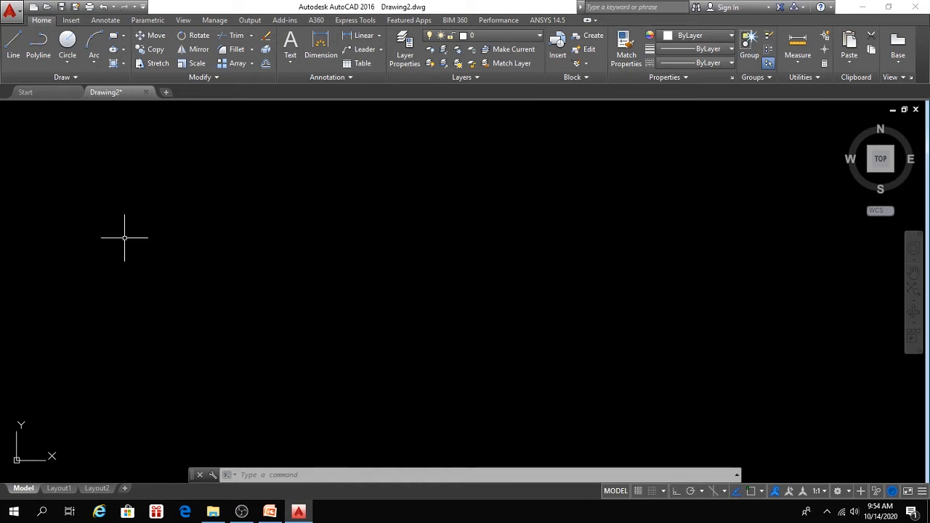
- Start a line in the empty drawing and turn on Ortho mode
{"action": "left_click", "coordinate": [14, 45]}
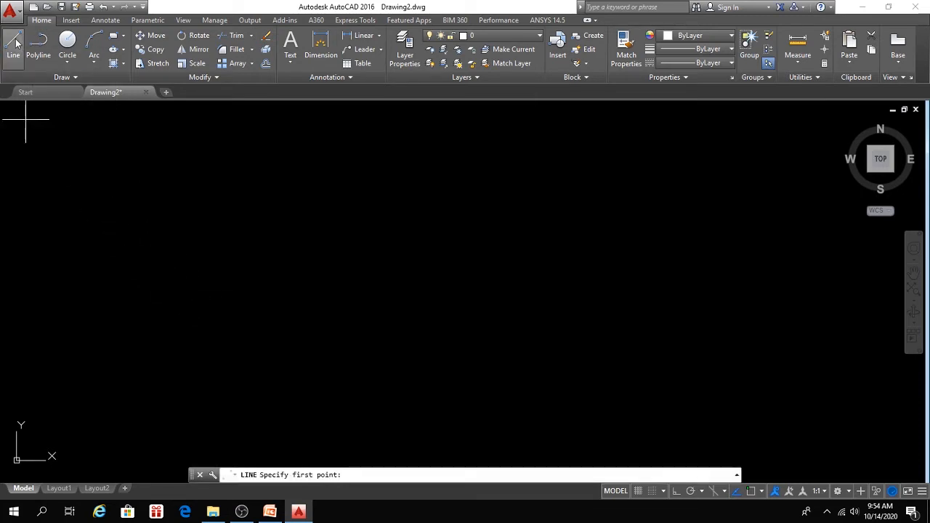
{"action": "left_click", "coordinate": [133, 331]}
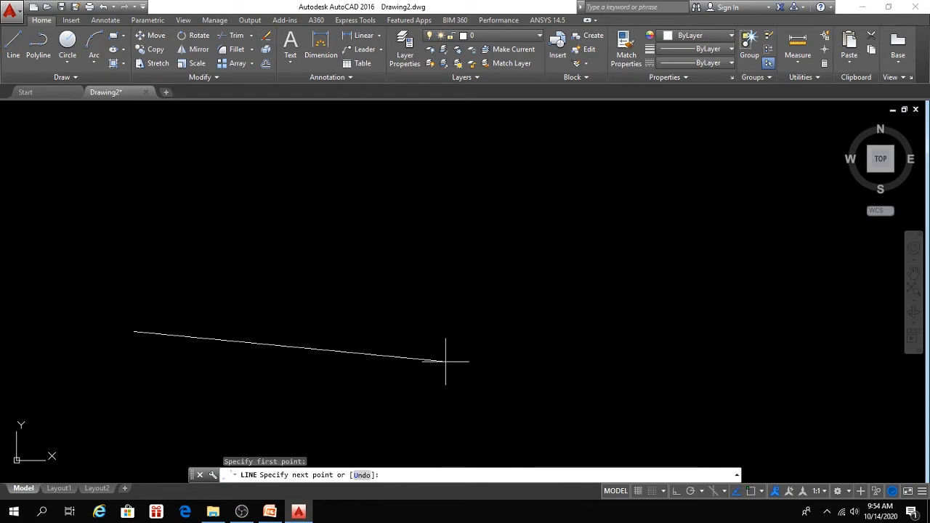
{"action": "key", "text": "F8"}
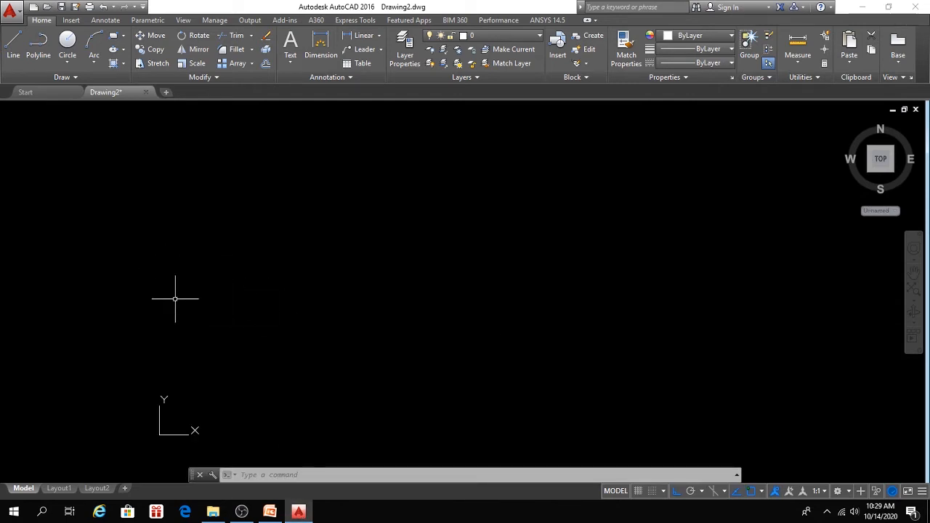
- Draw a horizontal baseline 129.887 long with the Line command
{"action": "left_click", "coordinate": [13, 48]}
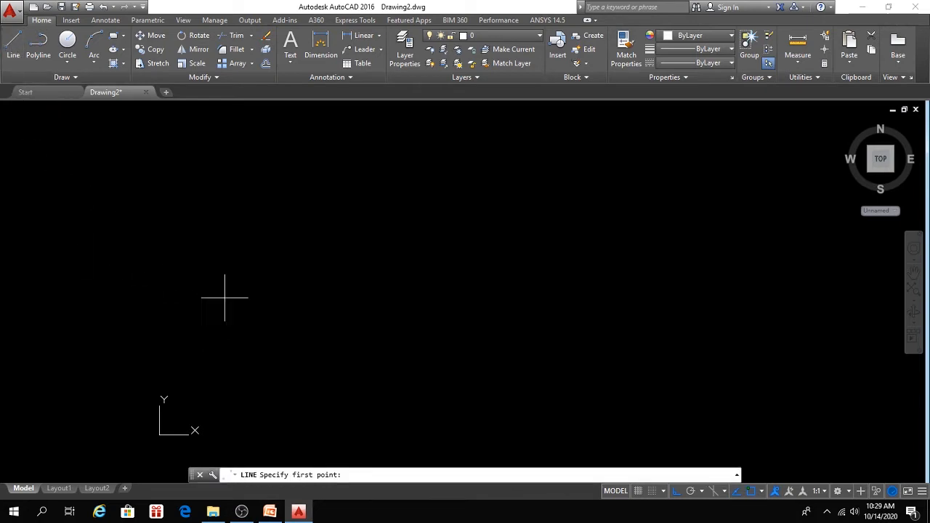
{"action": "left_click", "coordinate": [197, 355]}
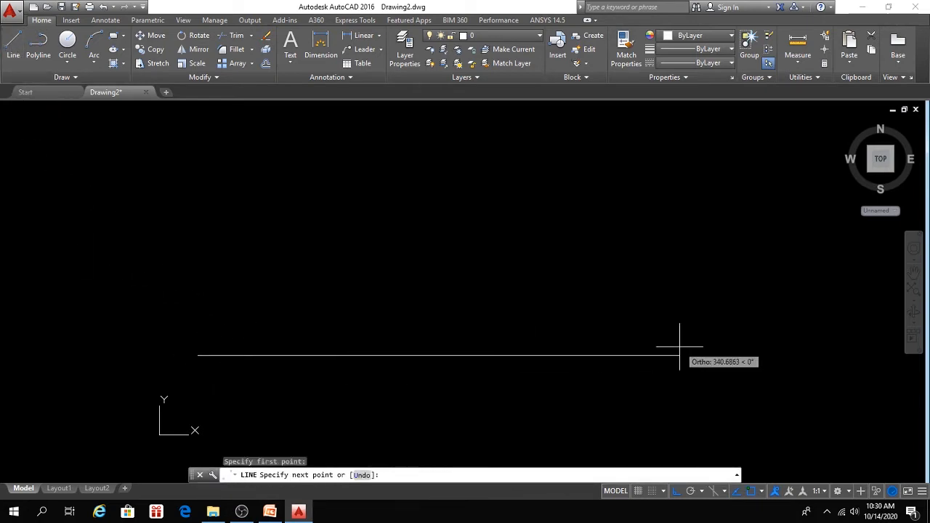
{"action": "type", "text": "129."}
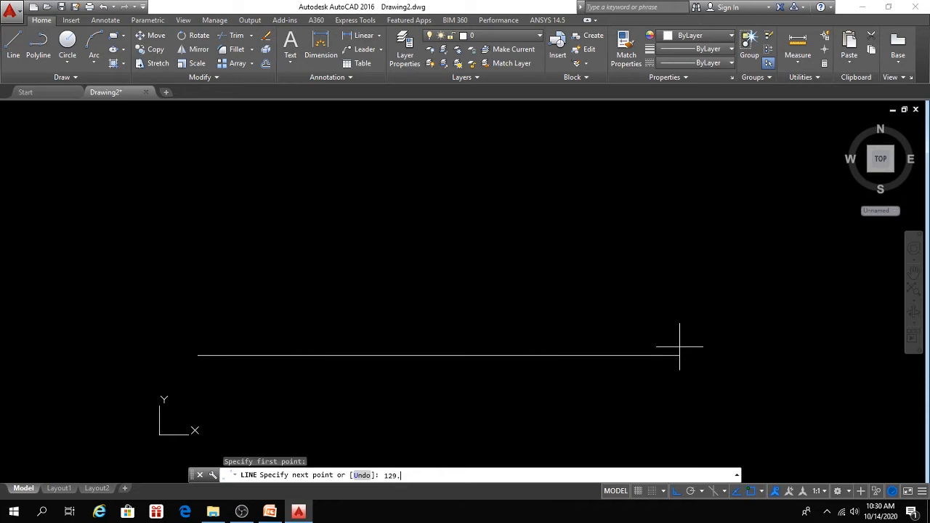
{"action": "type", "text": "887"}
{"action": "key", "text": "Return"}
{"action": "key", "text": "Return"}
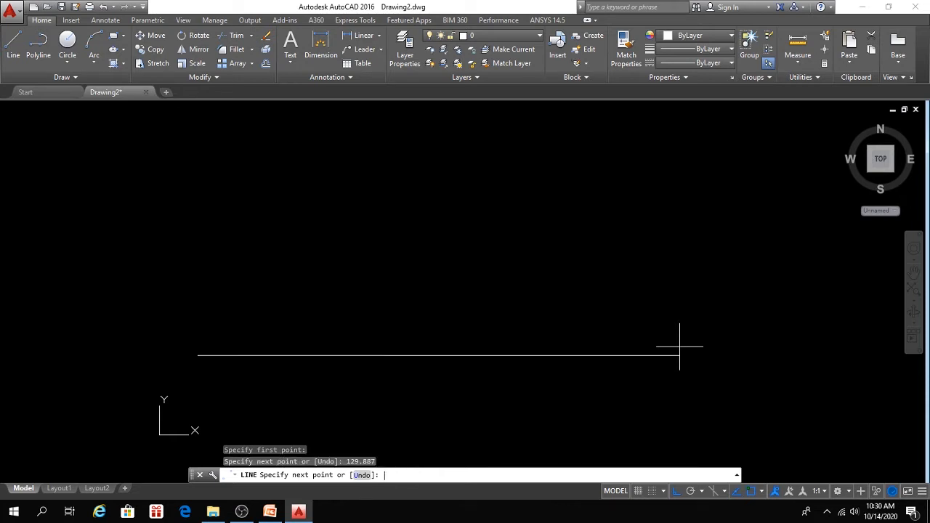
{"action": "middle_click_drag", "start_coordinate": [322, 400], "coordinate": [461, 385]}
{"action": "scroll", "coordinate": [440, 353], "scroll_direction": "up", "scroll_amount": 4}
{"action": "mouse_move", "coordinate": [440, 353]}
{"action": "middle_mouse_down"}
{"action": "mouse_move", "coordinate": [441, 363]}
{"action": "mouse_move", "coordinate": [515, 359]}
{"action": "middle_mouse_up"}
{"action": "scroll", "coordinate": [499, 361], "scroll_direction": "up", "scroll_amount": 2}
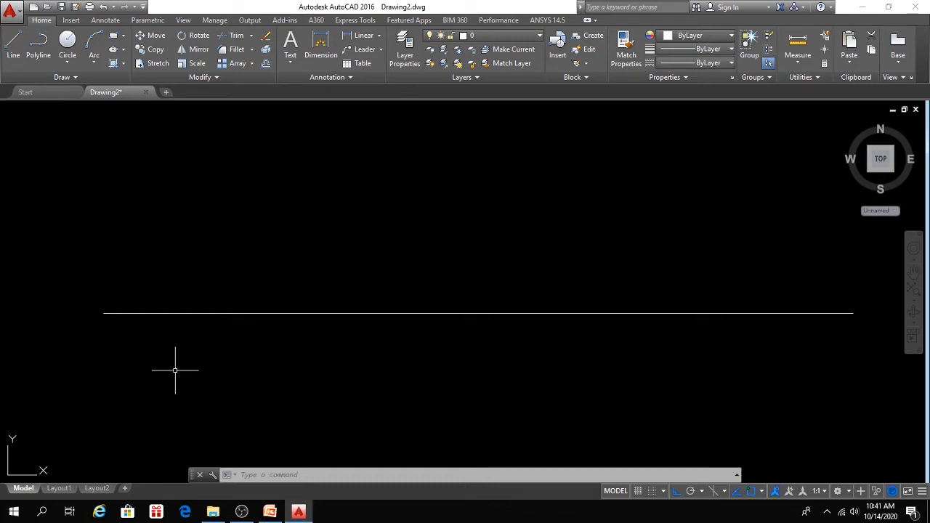
- Draw a short vertical tick line downward from the baseline's left endpoint
{"action": "type", "text": "L"}
{"action": "key", "text": "Return"}
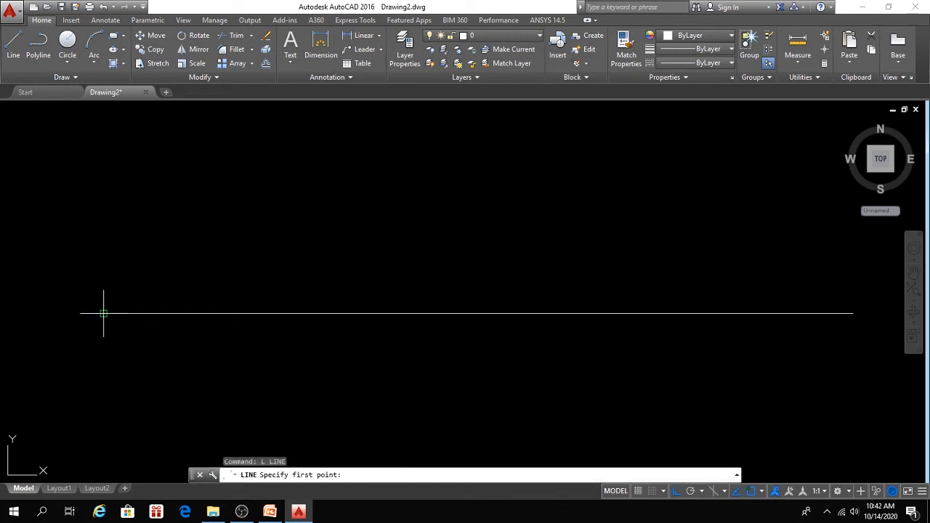
{"action": "left_click", "coordinate": [103, 314]}
{"action": "left_click", "coordinate": [104, 324]}
{"action": "key", "text": "Return"}
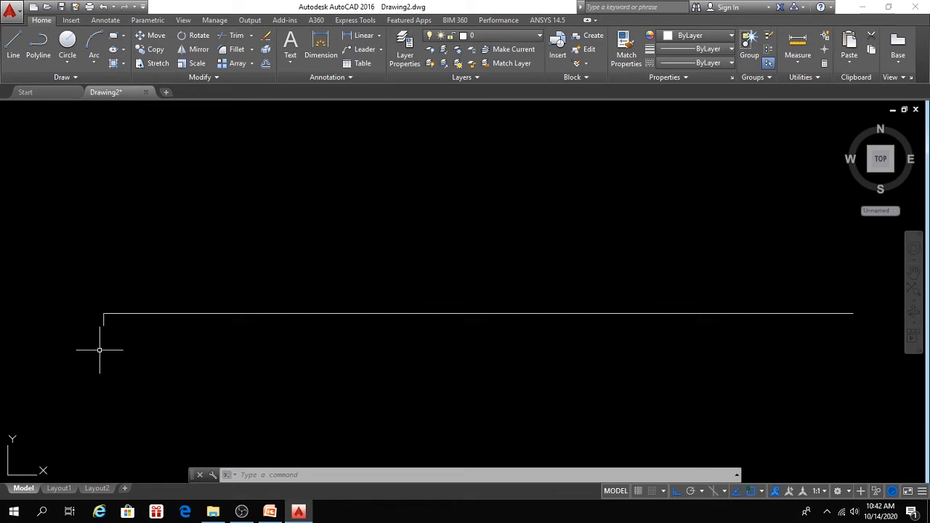
- Offset the tick to the right five times in succession along the baseline at a distance of 6.494
{"action": "type", "text": "o"}
{"action": "key", "text": "Return"}
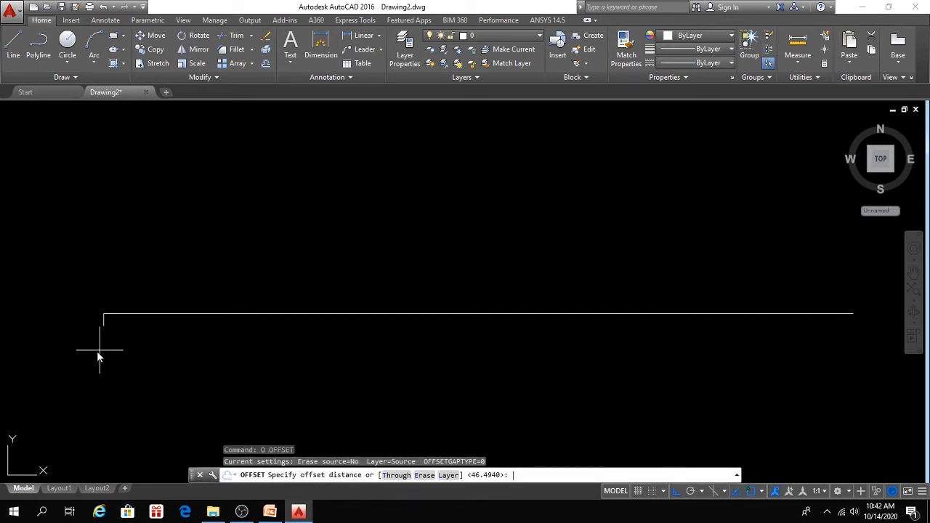
{"action": "type", "text": "6.494"}
{"action": "key", "text": "Return"}
{"action": "left_click", "coordinate": [102, 321]}
{"action": "left_click", "coordinate": [134, 321]}
{"action": "left_click", "coordinate": [142, 319]}
{"action": "left_click", "coordinate": [169, 320]}
{"action": "left_click", "coordinate": [178, 319]}
{"action": "left_click", "coordinate": [211, 329]}
{"action": "left_click", "coordinate": [219, 320]}
{"action": "left_click", "coordinate": [251, 322]}
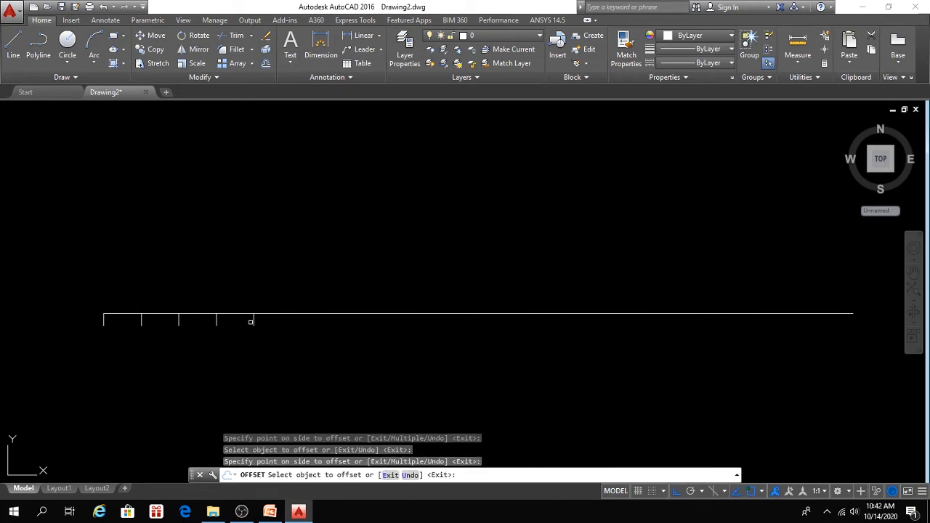
{"action": "left_click", "coordinate": [255, 320]}
{"action": "left_click", "coordinate": [252, 320]}
{"action": "left_click", "coordinate": [277, 324]}
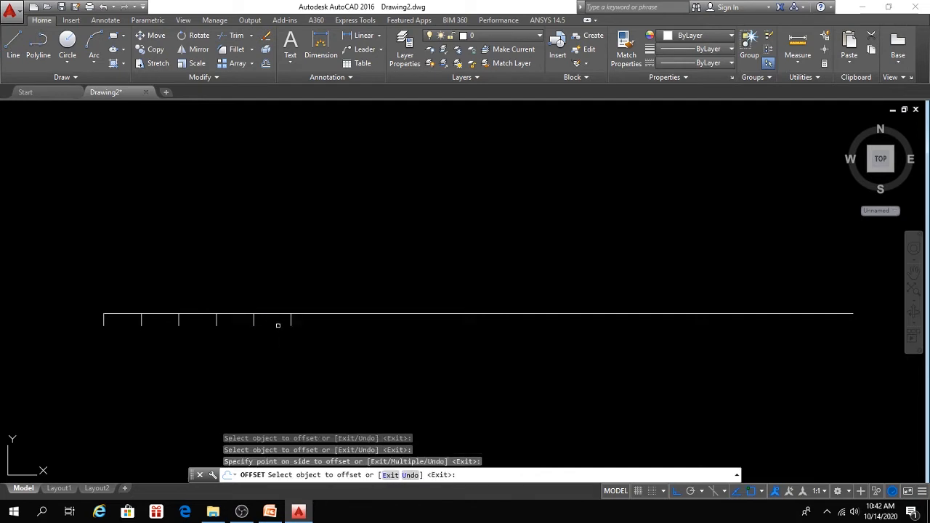
{"action": "key", "text": "Escape"}
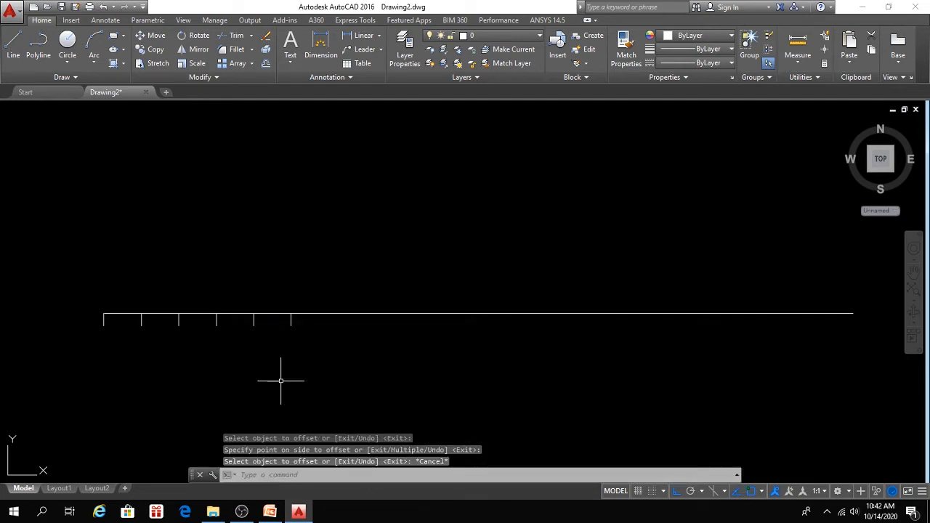
- Copy the five offset ticks three times along the baseline, so evenly spaced divisions reach its right end
{"action": "type", "text": "co"}
{"action": "key", "text": "Return"}
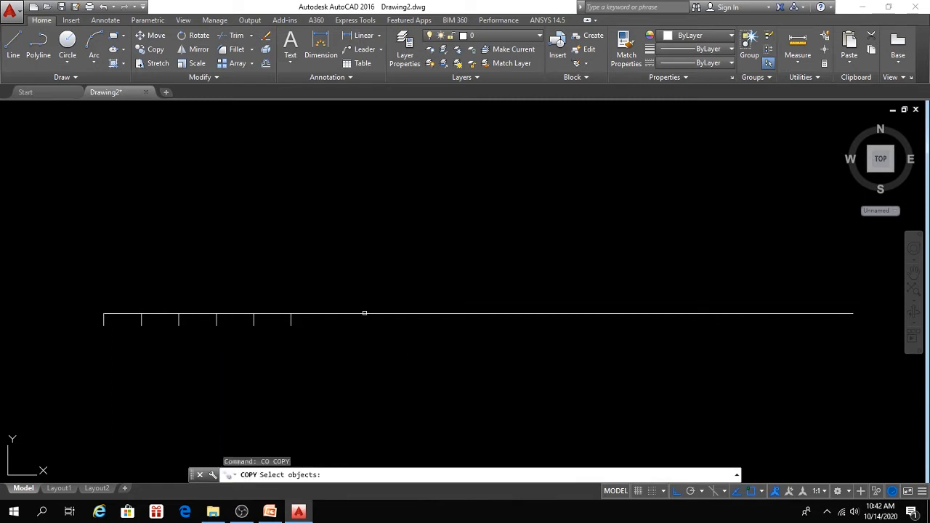
{"action": "left_click", "coordinate": [309, 318]}
{"action": "left_click", "coordinate": [135, 340]}
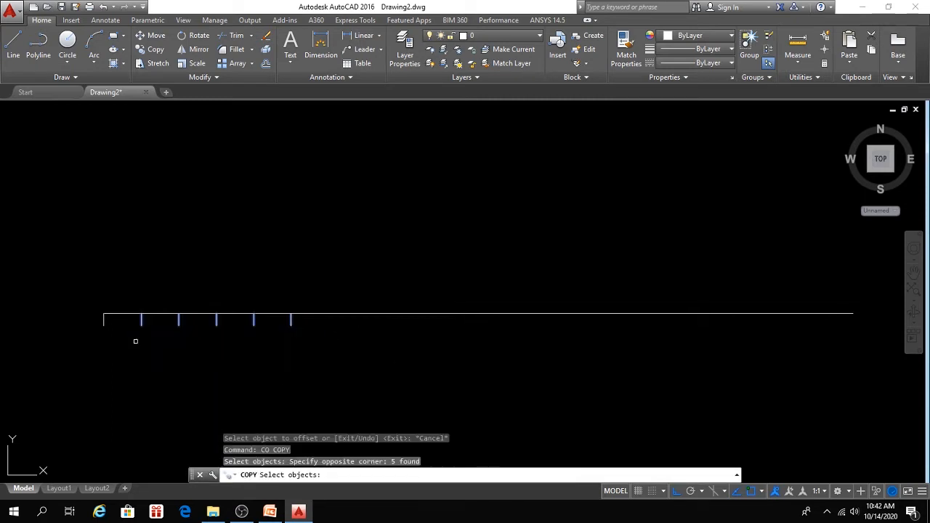
{"action": "key", "text": "Return"}
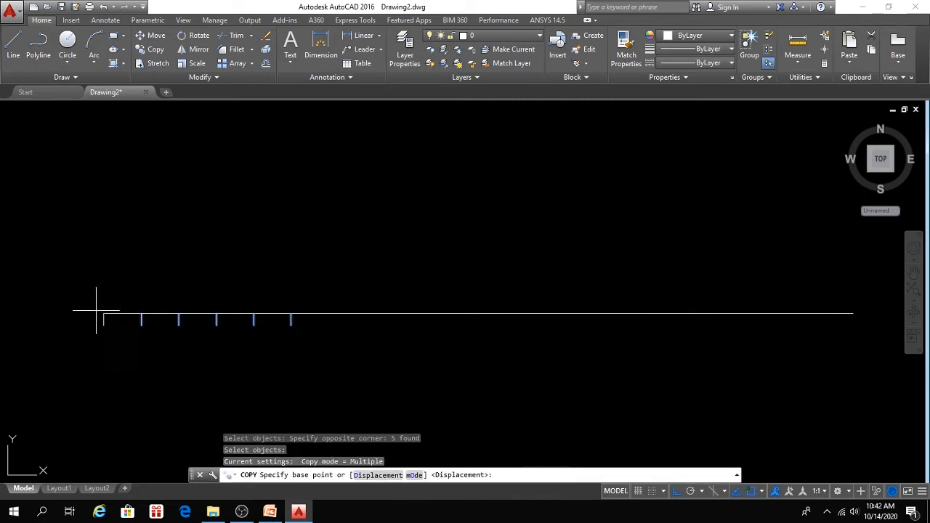
{"action": "left_click", "coordinate": [103, 320]}
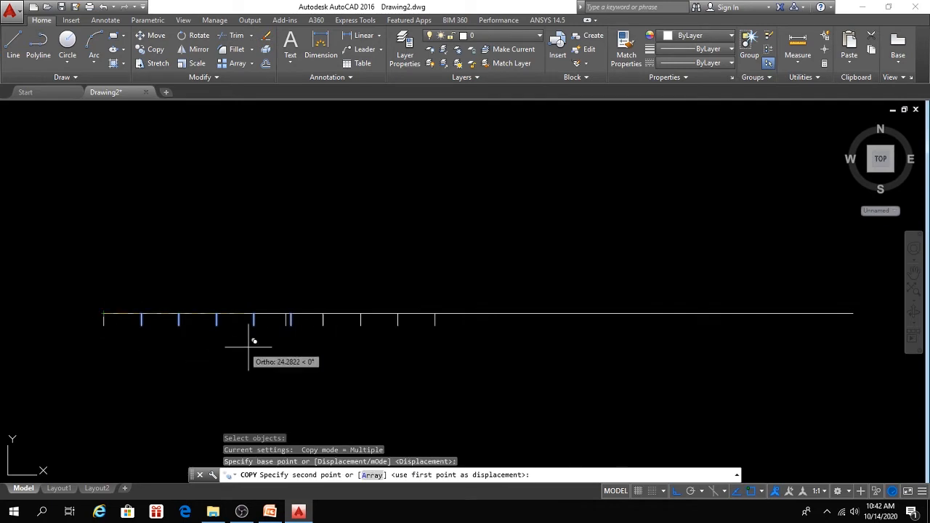
{"action": "left_click", "coordinate": [291, 308]}
{"action": "left_click", "coordinate": [478, 312]}
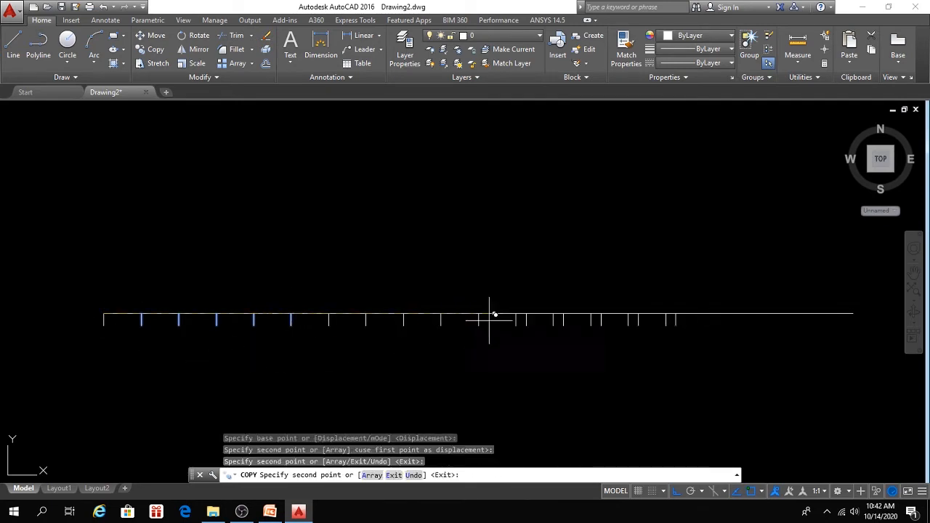
{"action": "left_click", "coordinate": [665, 313]}
{"action": "key", "text": "Return"}
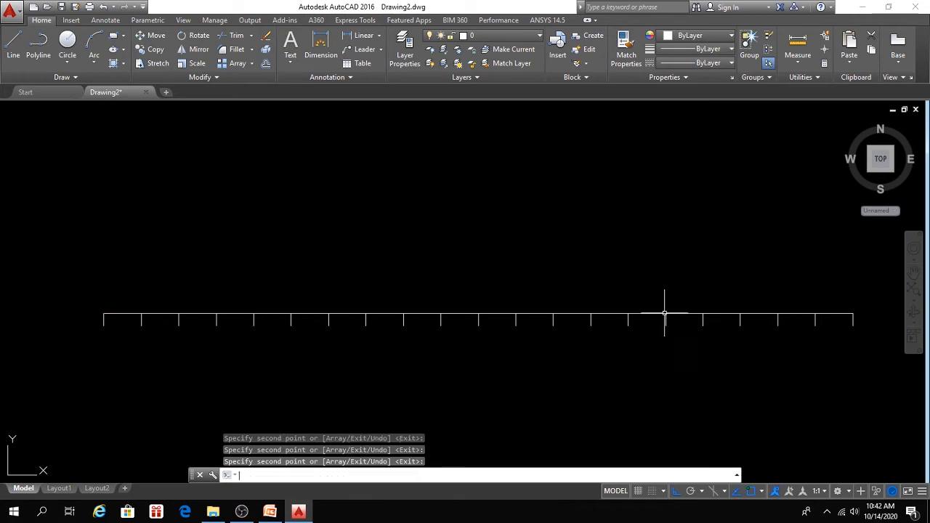
- Add the multiline text "Ap" with a height of 1 just below the baseline's left end tick
{"action": "mouse_move", "coordinate": [527, 369]}
{"action": "middle_mouse_down"}
{"action": "mouse_move", "coordinate": [478, 373]}
{"action": "mouse_move", "coordinate": [463, 357]}
{"action": "mouse_move", "coordinate": [472, 357]}
{"action": "middle_mouse_up"}
{"action": "scroll", "coordinate": [491, 374], "scroll_direction": "down", "scroll_amount": 2}
{"action": "scroll", "coordinate": [462, 358], "scroll_direction": "up", "scroll_amount": 2}
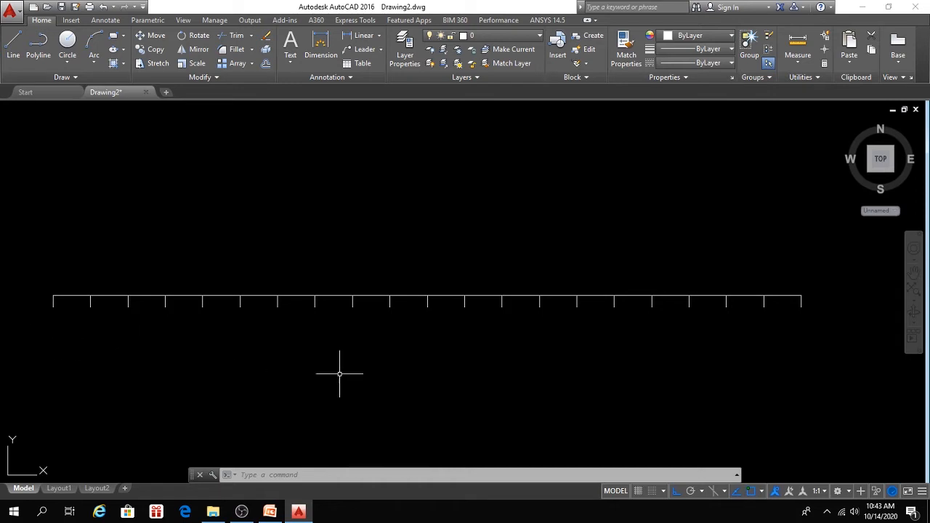
{"action": "left_click", "coordinate": [290, 45]}
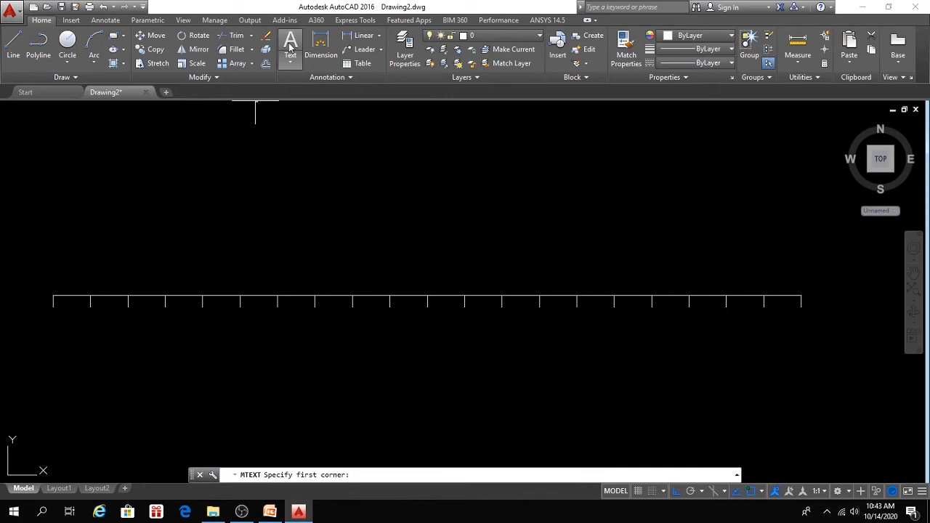
{"action": "left_click", "coordinate": [43, 315]}
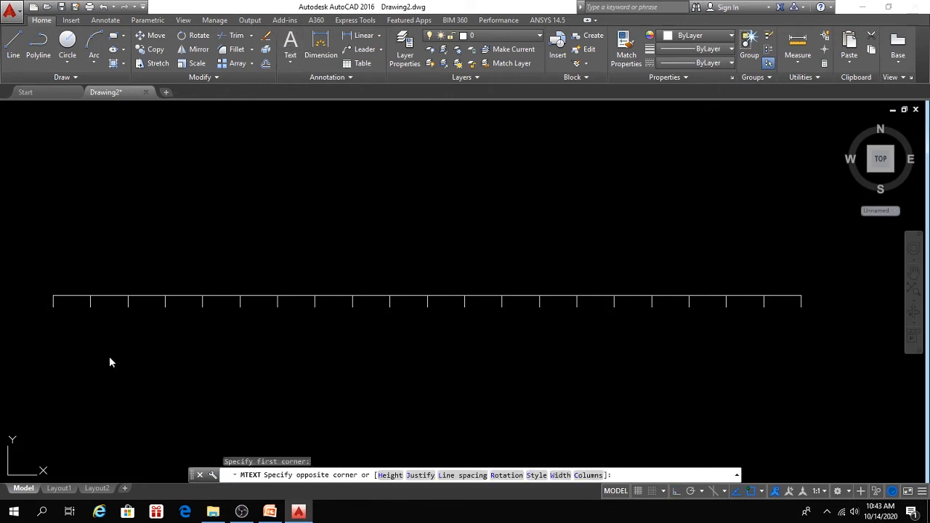
{"action": "left_click", "coordinate": [441, 328]}
{"action": "type", "text": "Ap"}
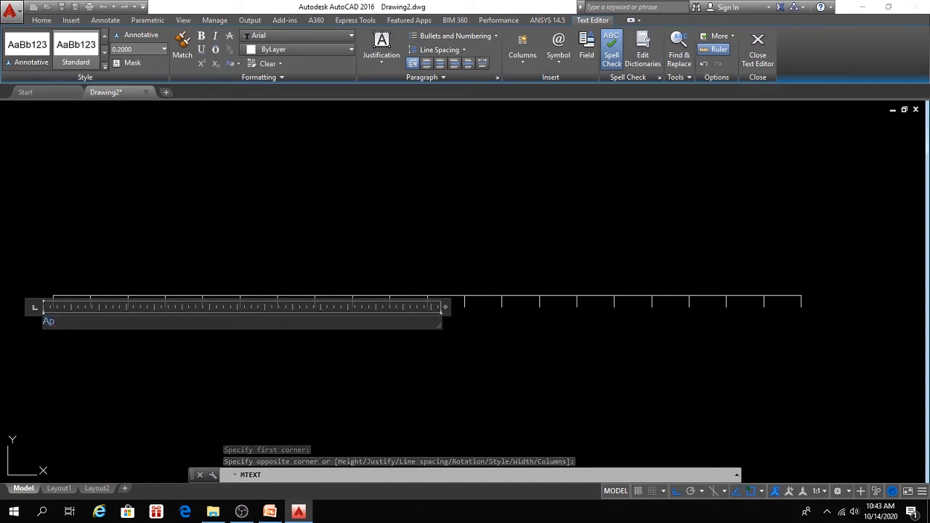
{"action": "key", "text": "ctrl+a"}
{"action": "left_click", "coordinate": [144, 48]}
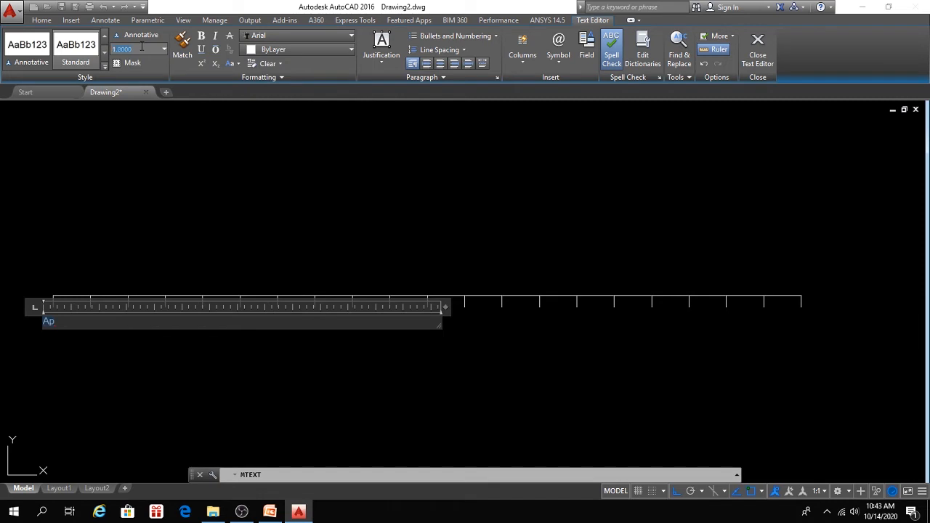
{"action": "key", "text": "Return"}
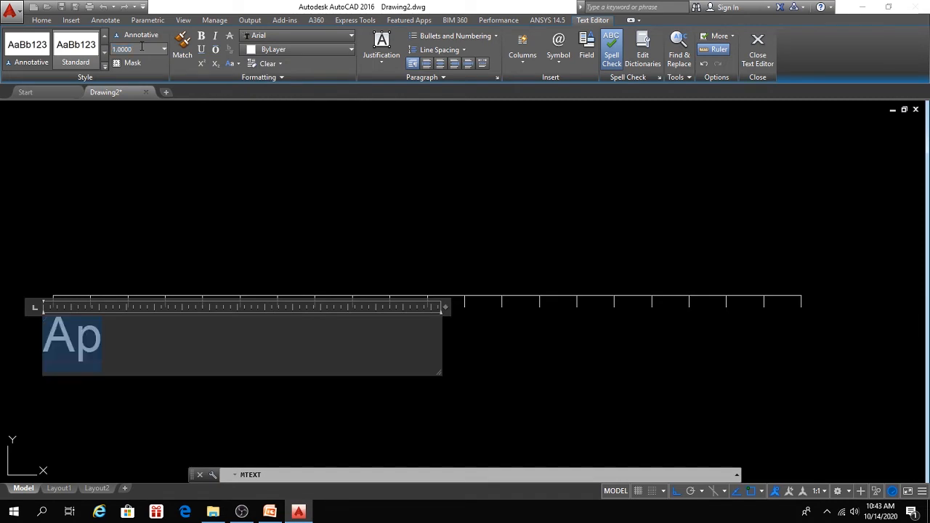
{"action": "left_click", "coordinate": [512, 399]}
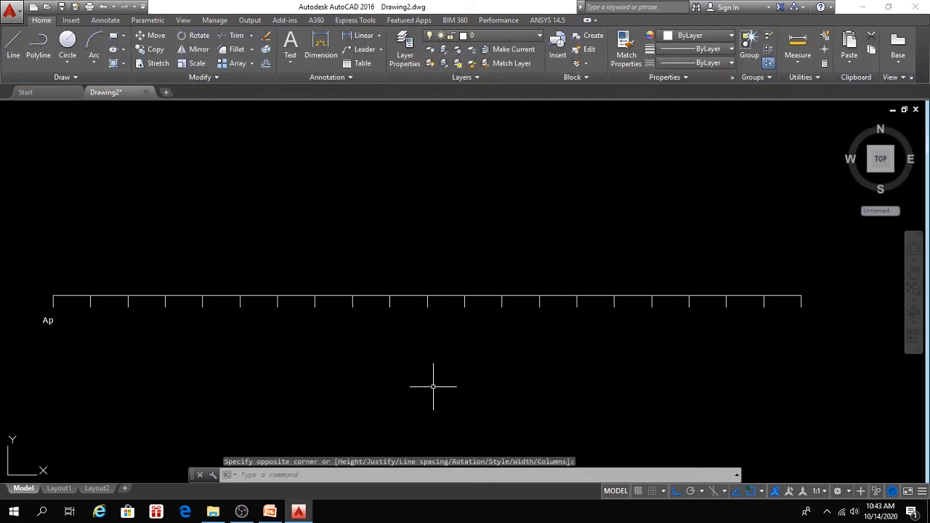
- Move the "Ap" label slightly to the right so it sits centred under the first tick
{"action": "left_click", "coordinate": [45, 319]}
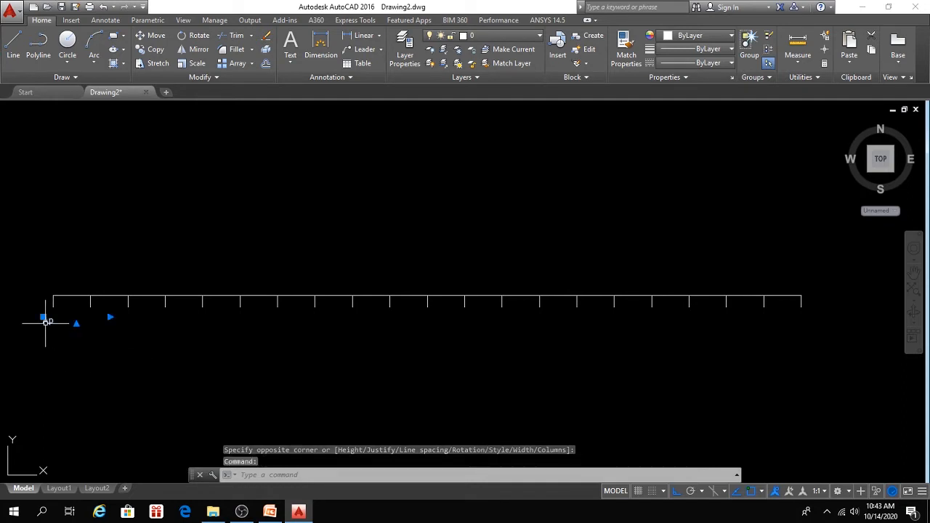
{"action": "type", "text": "m"}
{"action": "key", "text": "Return"}
{"action": "left_click", "coordinate": [66, 375]}
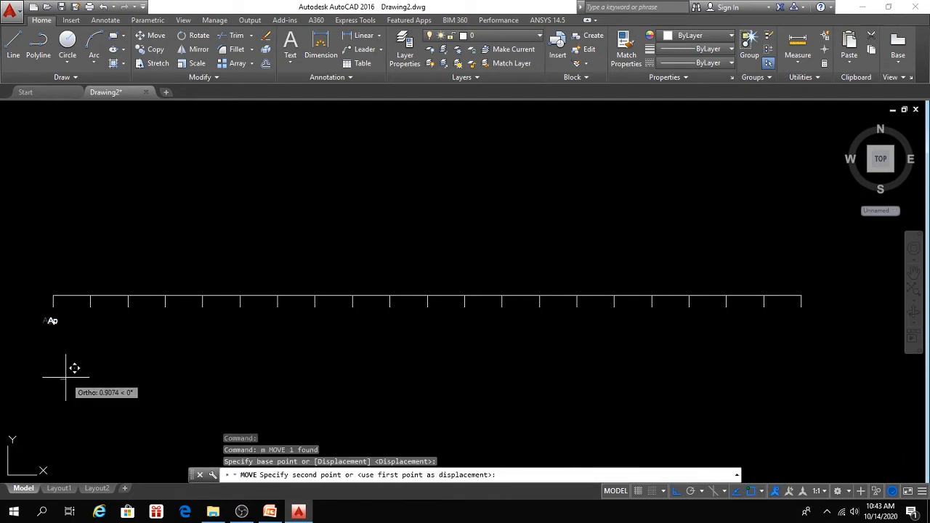
{"action": "left_click", "coordinate": [74, 366]}
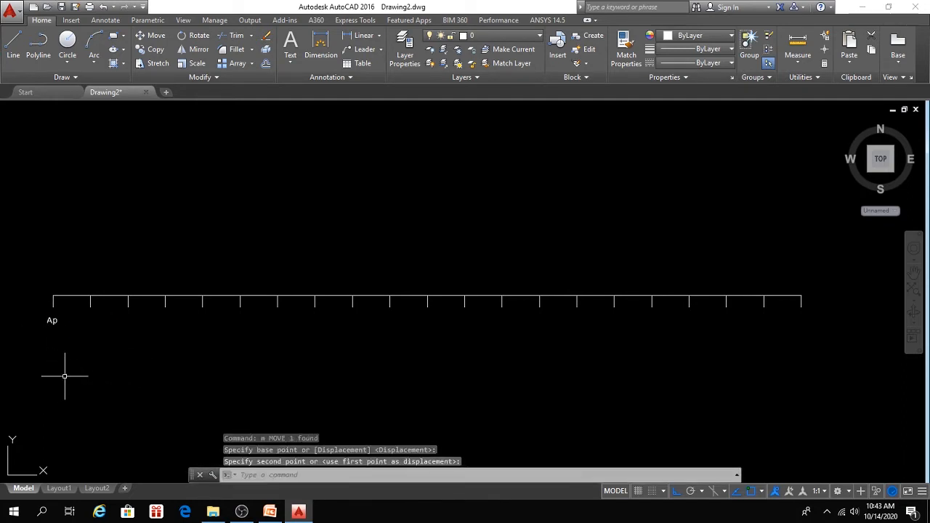
- Copy the "Ap" label from the baseline's left endpoint to every other tick along the baseline, through its right end
{"action": "left_click", "coordinate": [54, 320]}
{"action": "type", "text": "co"}
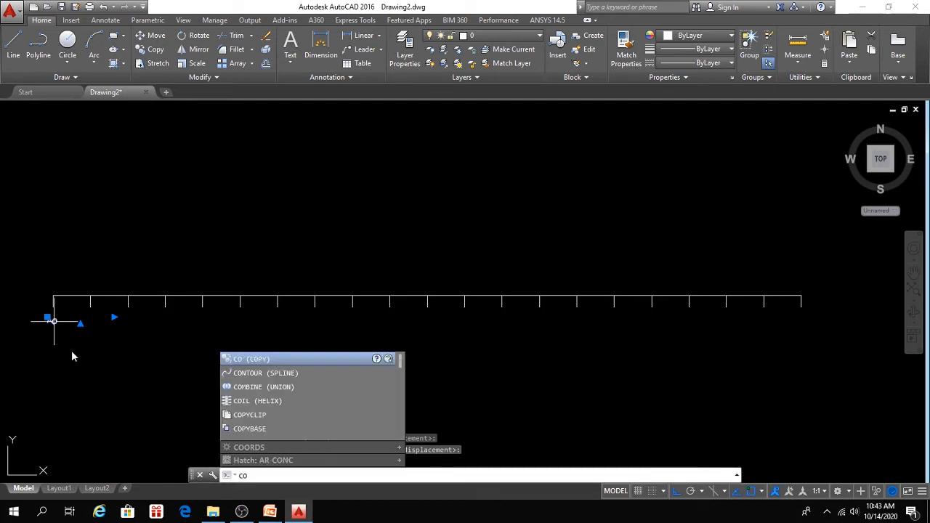
{"action": "key", "text": "Return"}
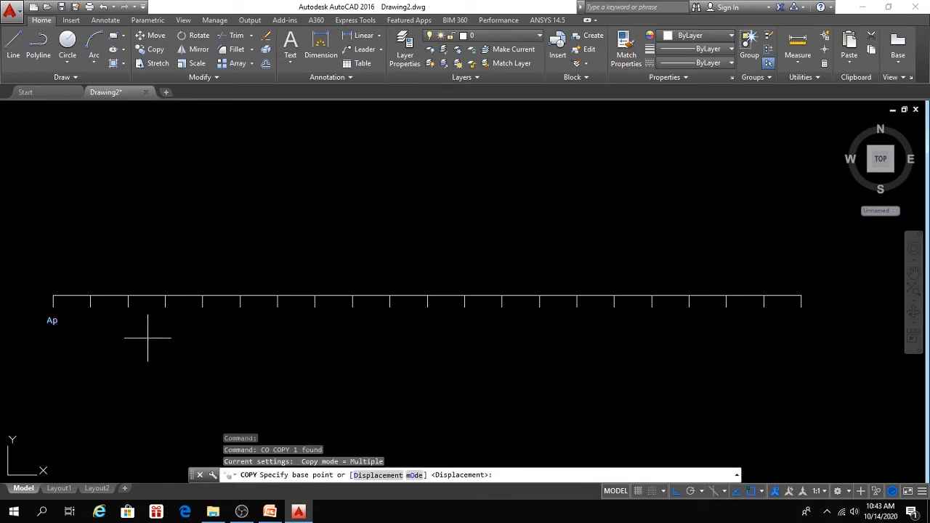
{"action": "left_click", "coordinate": [52, 296]}
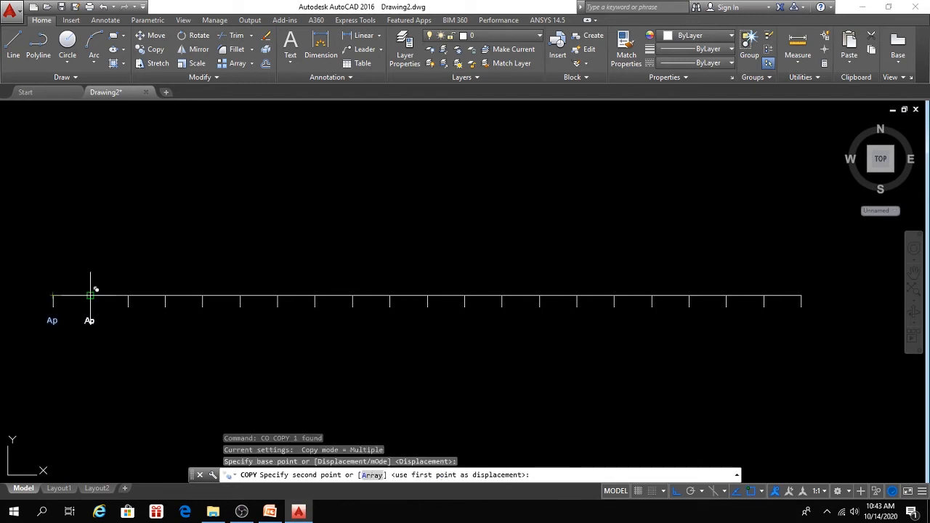
{"action": "left_click", "coordinate": [90, 295]}
{"action": "left_click", "coordinate": [128, 296]}
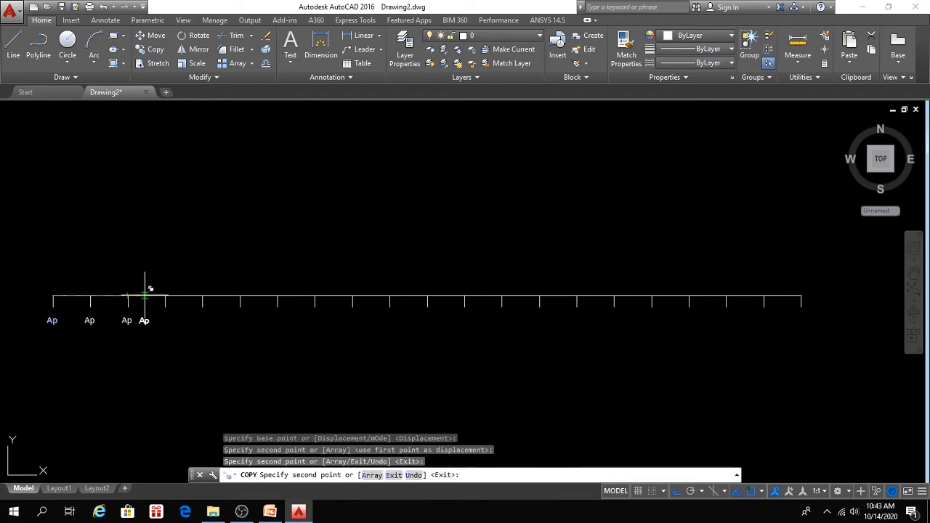
{"action": "left_click", "coordinate": [165, 296]}
{"action": "left_click", "coordinate": [203, 296]}
{"action": "left_click", "coordinate": [239, 295]}
{"action": "left_click", "coordinate": [277, 296]}
{"action": "left_click", "coordinate": [315, 295]}
{"action": "left_click", "coordinate": [352, 296]}
{"action": "left_click", "coordinate": [389, 296]}
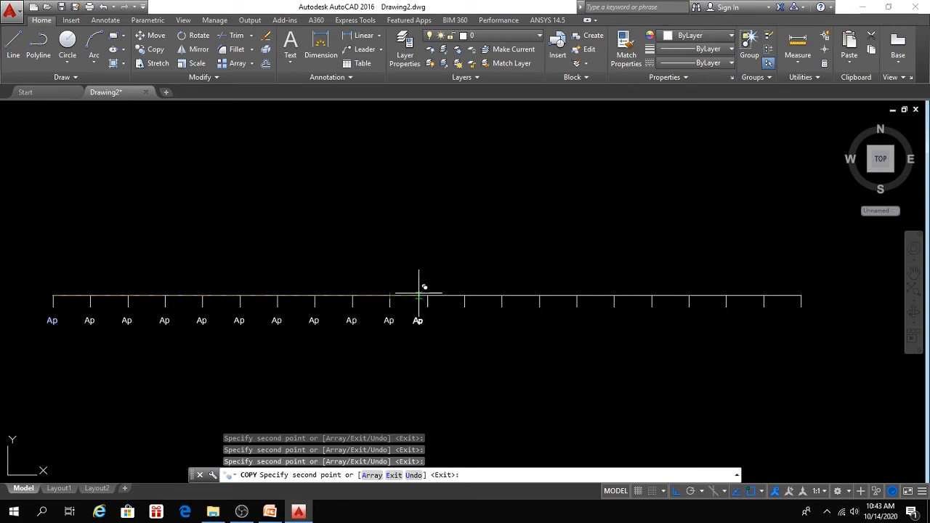
{"action": "left_click", "coordinate": [427, 296]}
{"action": "left_click", "coordinate": [465, 296]}
{"action": "left_click", "coordinate": [501, 296]}
{"action": "left_click", "coordinate": [539, 295]}
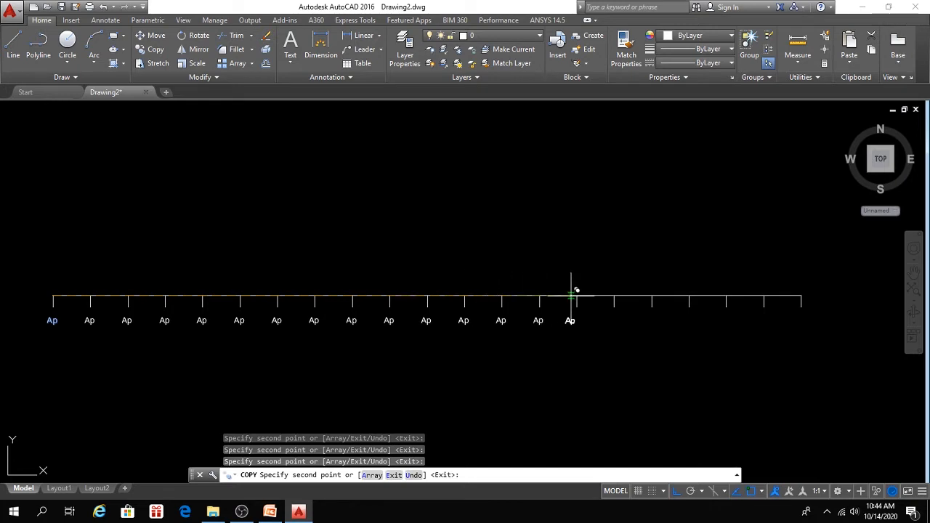
{"action": "left_click", "coordinate": [576, 296]}
{"action": "left_click", "coordinate": [614, 295]}
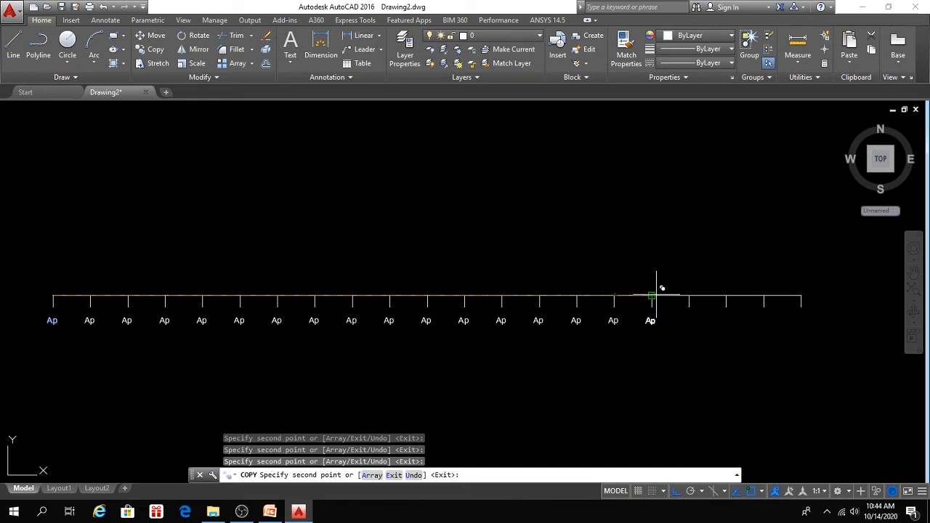
{"action": "left_click", "coordinate": [652, 296]}
{"action": "left_click", "coordinate": [689, 295]}
{"action": "left_click", "coordinate": [725, 295]}
{"action": "left_click", "coordinate": [764, 294]}
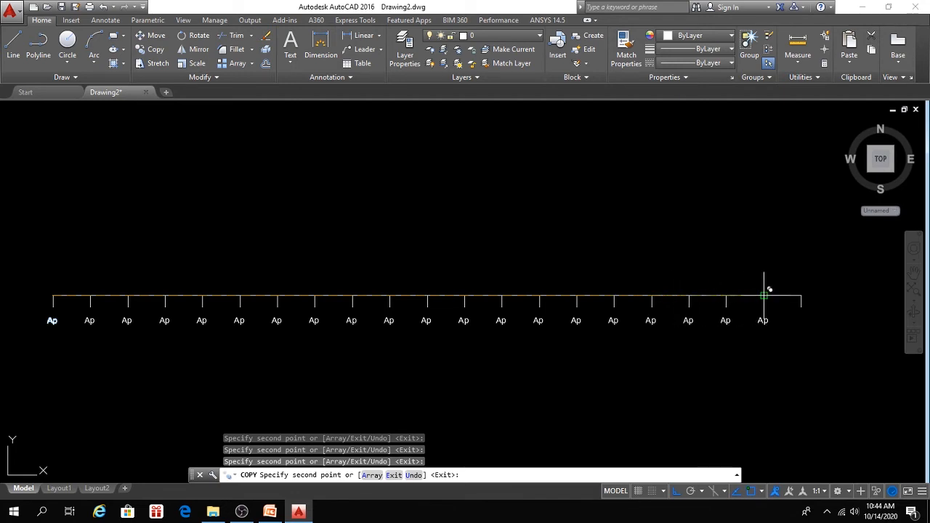
{"action": "left_click", "coordinate": [801, 294]}
{"action": "key", "text": "Return"}
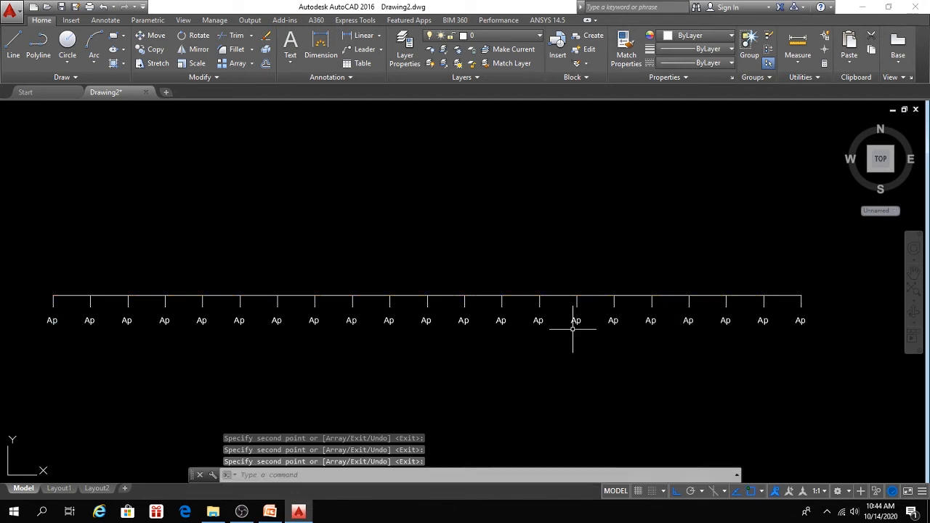
- Change the labels under the second to fifth ticks to 1, 2, 3 and 4
{"action": "double_click", "coordinate": [89, 321]}
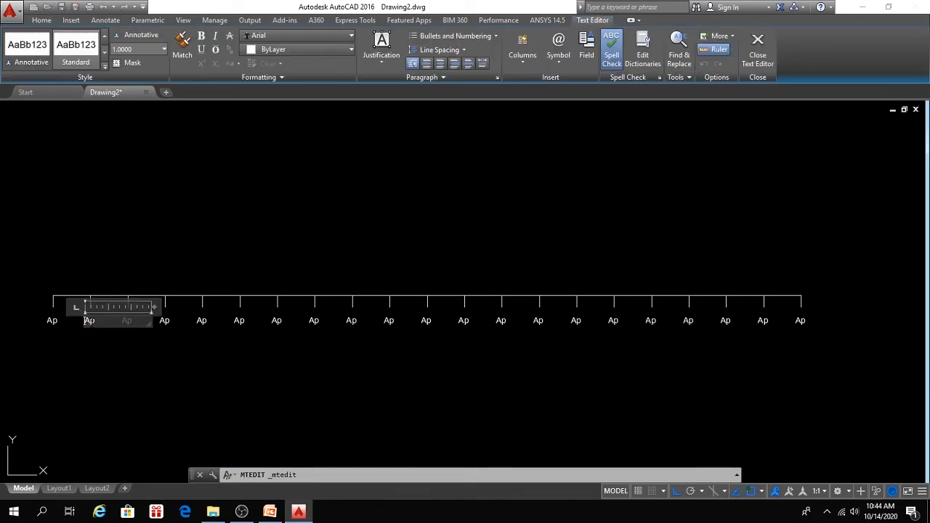
{"action": "left_click_drag", "start_coordinate": [92, 320], "coordinate": [64, 331]}
{"action": "type", "text": "1"}
{"action": "left_click", "coordinate": [109, 363]}
{"action": "double_click", "coordinate": [127, 321]}
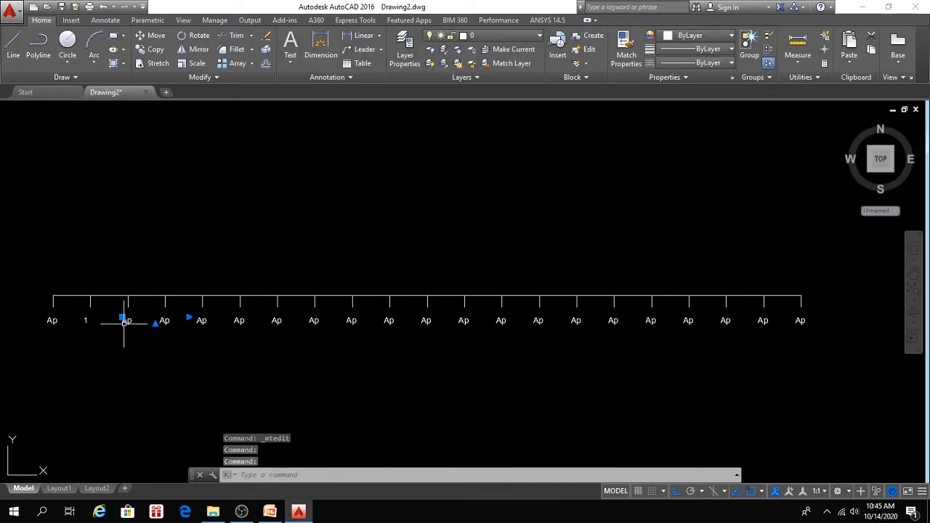
{"action": "type", "text": "2"}
{"action": "left_click", "coordinate": [158, 332]}
{"action": "double_click", "coordinate": [164, 320]}
{"action": "type", "text": "3"}
{"action": "left_click", "coordinate": [199, 322]}
{"action": "double_click", "coordinate": [202, 320]}
{"action": "type", "text": "4"}
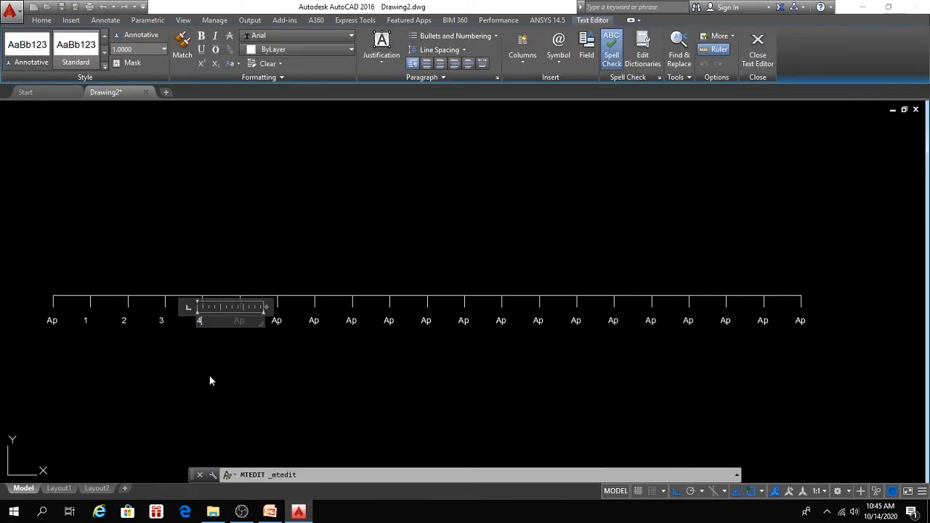
{"action": "left_click", "coordinate": [239, 320]}
- Renumber the next six station labels as 5, 6, 7, 8, 9 and 10
{"action": "double_click", "coordinate": [239, 320]}
{"action": "type", "text": "5"}
{"action": "left_click", "coordinate": [276, 320]}
{"action": "double_click", "coordinate": [276, 320]}
{"action": "type", "text": "6"}
{"action": "left_click", "coordinate": [311, 320]}
{"action": "double_click", "coordinate": [311, 320]}
{"action": "type", "text": "7"}
{"action": "left_click", "coordinate": [352, 320]}
{"action": "double_click", "coordinate": [352, 321]}
{"action": "type", "text": "8"}
{"action": "left_click", "coordinate": [389, 320]}
{"action": "double_click", "coordinate": [389, 320]}
{"action": "type", "text": "9"}
{"action": "left_click", "coordinate": [425, 320]}
{"action": "double_click", "coordinate": [425, 321]}
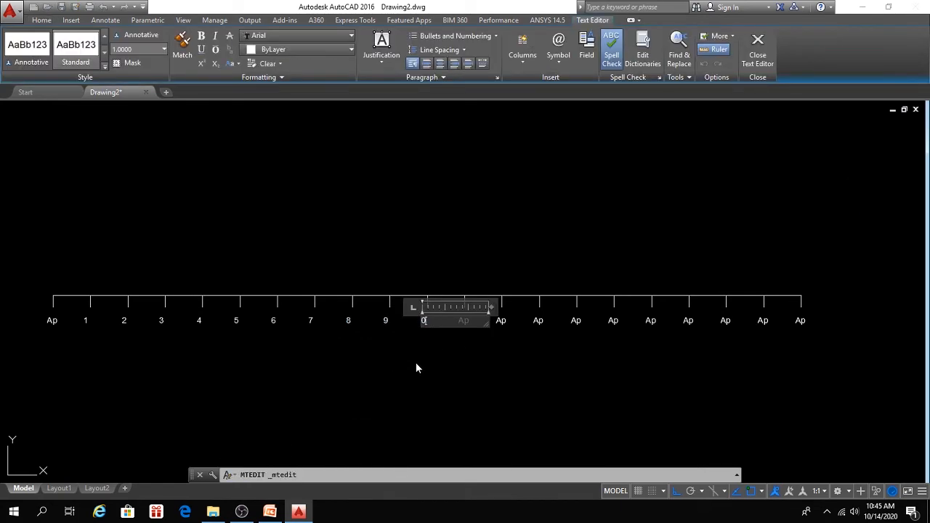
{"action": "type", "text": "10"}
{"action": "left_click", "coordinate": [464, 320]}
- Renumber the four labels following station 10 as 11, 12, 13 and 14
{"action": "double_click", "coordinate": [464, 320]}
{"action": "type", "text": "11"}
{"action": "left_click", "coordinate": [500, 320]}
{"action": "double_click", "coordinate": [500, 321]}
{"action": "type", "text": "12"}
{"action": "left_click", "coordinate": [538, 320]}
{"action": "double_click", "coordinate": [538, 320]}
{"action": "type", "text": "13"}
{"action": "left_click", "coordinate": [568, 320]}
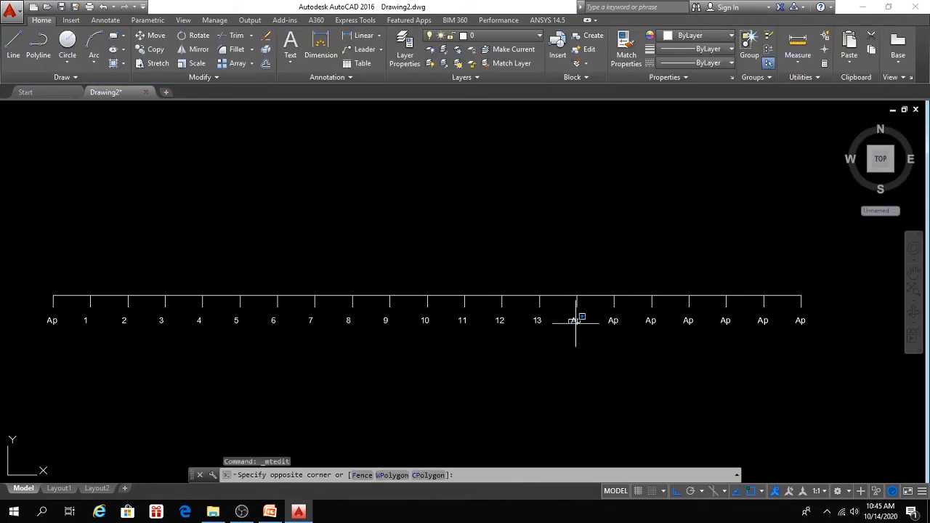
{"action": "left_click", "coordinate": [569, 320]}
{"action": "double_click", "coordinate": [572, 318]}
{"action": "key", "text": "Escape"}
{"action": "double_click", "coordinate": [580, 322]}
{"action": "left_click_drag", "start_coordinate": [580, 321], "coordinate": [556, 326]}
{"action": "type", "text": "14"}
{"action": "left_click", "coordinate": [609, 327]}
- Renumber the five labels following station 14 as 15, 16, 17, 18 and 19
{"action": "double_click", "coordinate": [607, 327]}
{"action": "type", "text": "15"}
{"action": "left_click", "coordinate": [654, 321]}
{"action": "double_click", "coordinate": [654, 320]}
{"action": "type", "text": "16"}
{"action": "left_click", "coordinate": [687, 322]}
{"action": "double_click", "coordinate": [687, 322]}
{"action": "type", "text": "17"}
{"action": "left_click", "coordinate": [720, 324]}
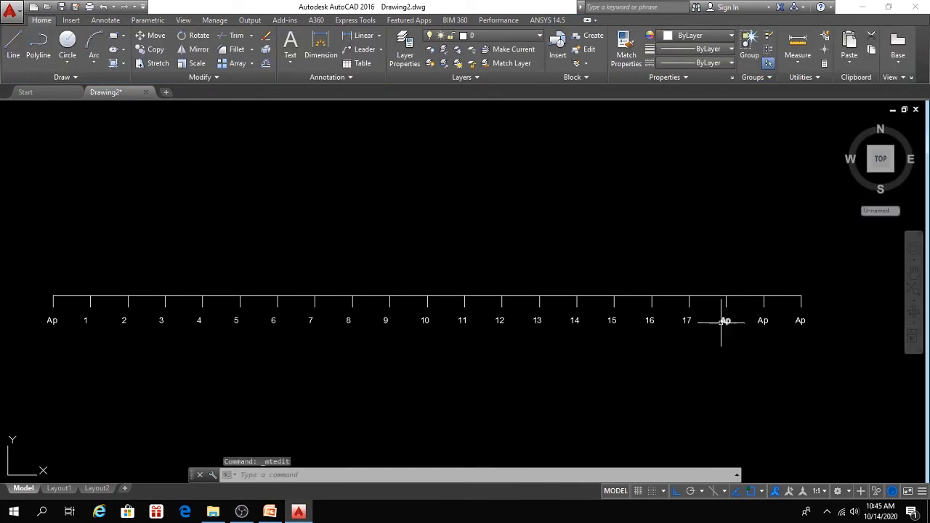
{"action": "double_click", "coordinate": [720, 324]}
{"action": "type", "text": "18"}
{"action": "left_click", "coordinate": [760, 332]}
{"action": "double_click", "coordinate": [761, 322]}
{"action": "mouse_move", "coordinate": [768, 321]}
{"action": "left_mouse_down"}
{"action": "mouse_move", "coordinate": [744, 323]}
{"action": "mouse_move", "coordinate": [755, 320]}
{"action": "left_mouse_up"}
{"action": "left_click", "coordinate": [744, 323]}
{"action": "double_click", "coordinate": [764, 320]}
{"action": "type", "text": "19"}
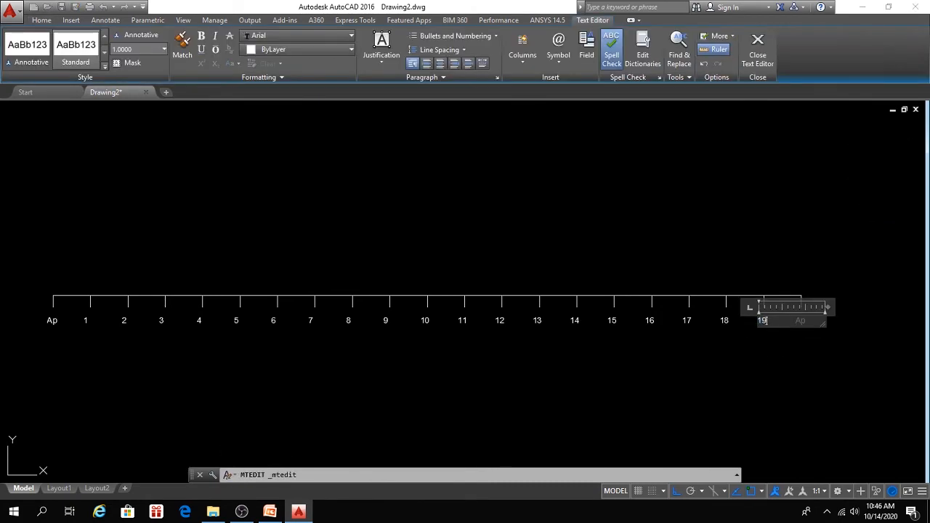
{"action": "left_click", "coordinate": [774, 375]}
- Change the label under the baseline's right end tick to "Fp"
{"action": "double_click", "coordinate": [799, 320]}
{"action": "type", "text": "F"}
{"action": "left_click", "coordinate": [795, 336]}
- Move the labels 1 through 19 and Fp together slightly to the right to centre the numbers under their ticks
{"action": "left_click", "coordinate": [814, 315]}
{"action": "left_click", "coordinate": [83, 340]}
{"action": "type", "text": "m"}
{"action": "key", "text": "Return"}
{"action": "left_click", "coordinate": [89, 357]}
{"action": "left_click", "coordinate": [92, 358]}
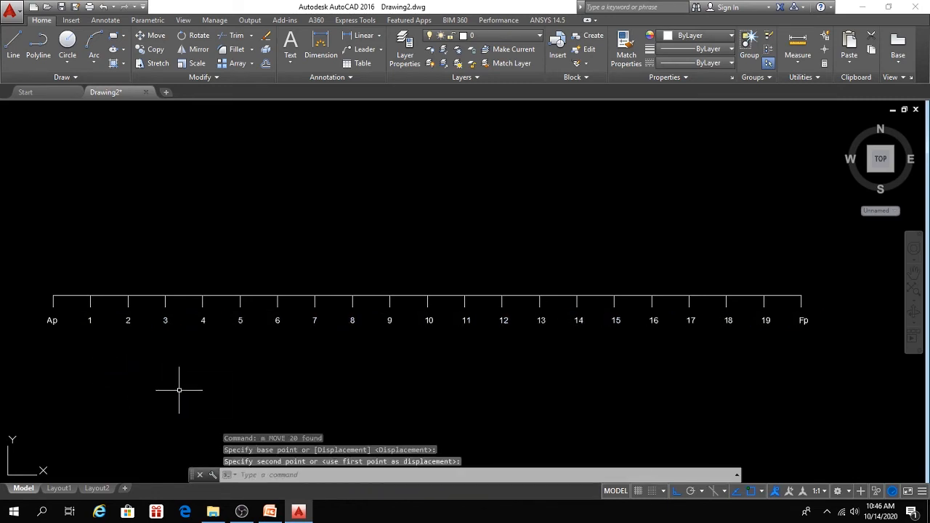
- Switch to PowerPoint for the station area-percentage table, return to AutoCAD and paste the table to the right of the baseline
{"action": "scroll", "coordinate": [392, 389], "scroll_direction": "down", "scroll_amount": 2}
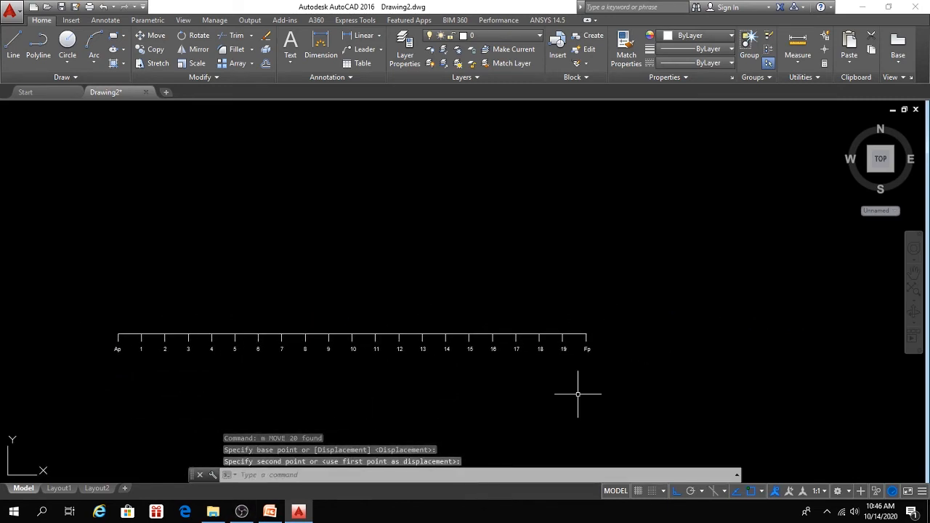
{"action": "middle_click_drag", "start_coordinate": [409, 397], "coordinate": [398, 438]}
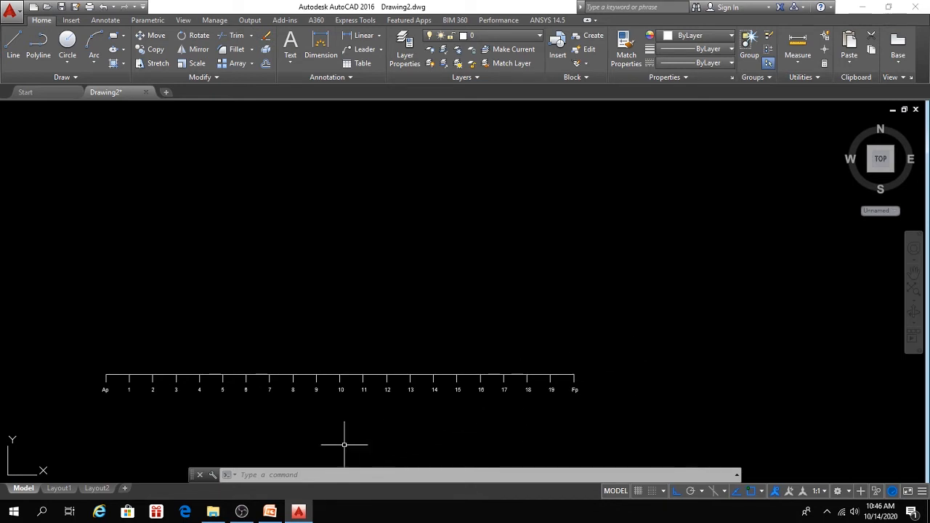
{"action": "left_click", "coordinate": [269, 511]}
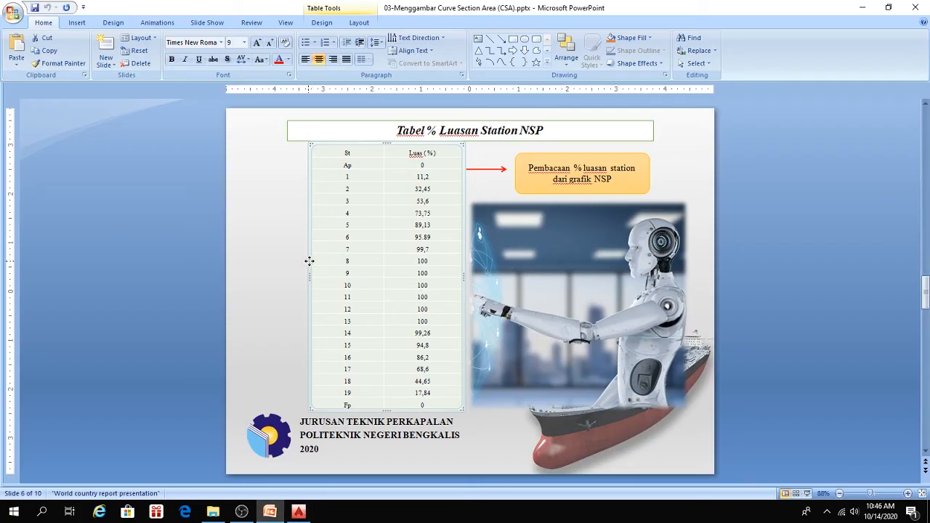
{"action": "mouse_move", "coordinate": [299, 514]}
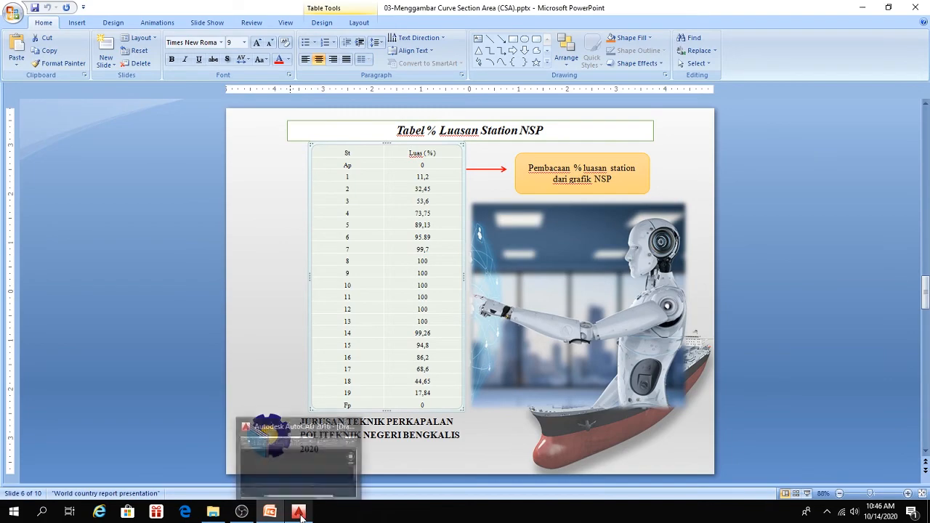
{"action": "left_click", "coordinate": [316, 466]}
{"action": "left_click", "coordinate": [672, 289]}
{"action": "key", "text": "ctrl+v"}
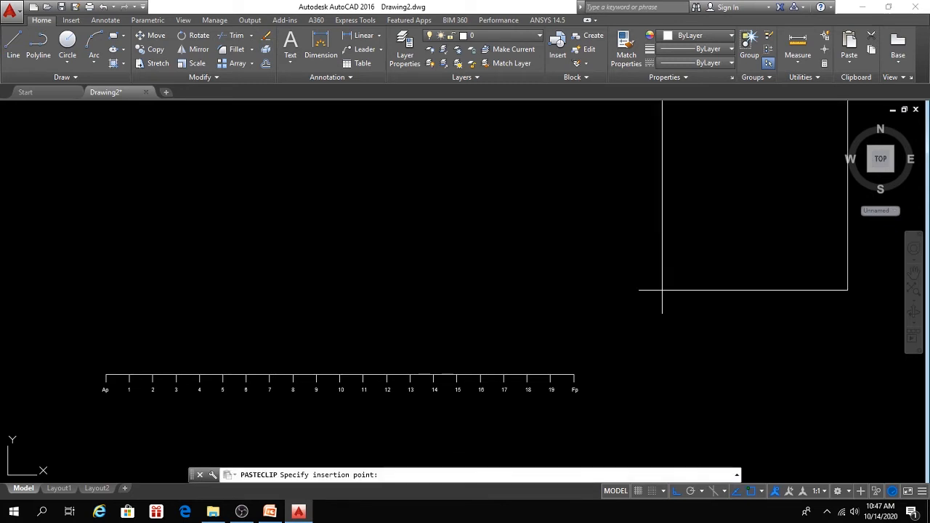
{"action": "left_click", "coordinate": [612, 419]}
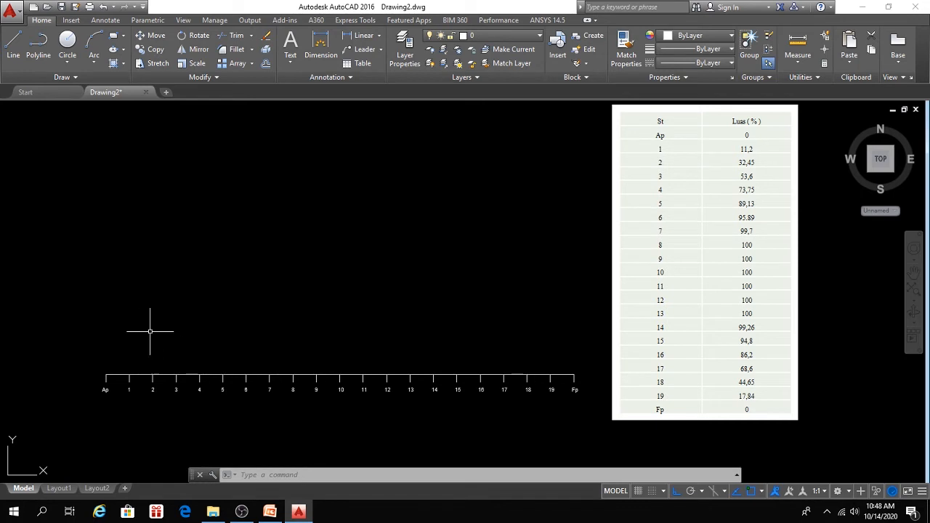
- Draw a vertical line 11.2 long upward from the baseline at station 1
{"action": "left_click", "coordinate": [13, 45]}
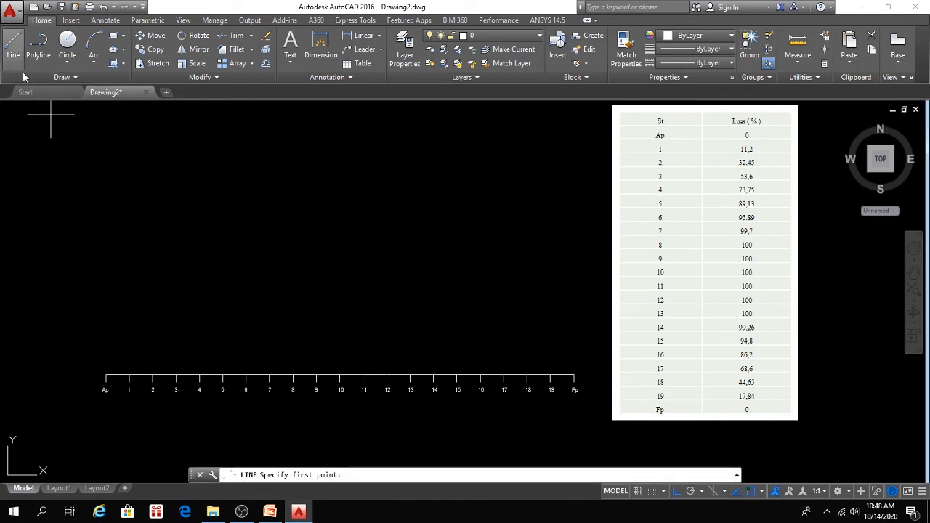
{"action": "left_click", "coordinate": [129, 375]}
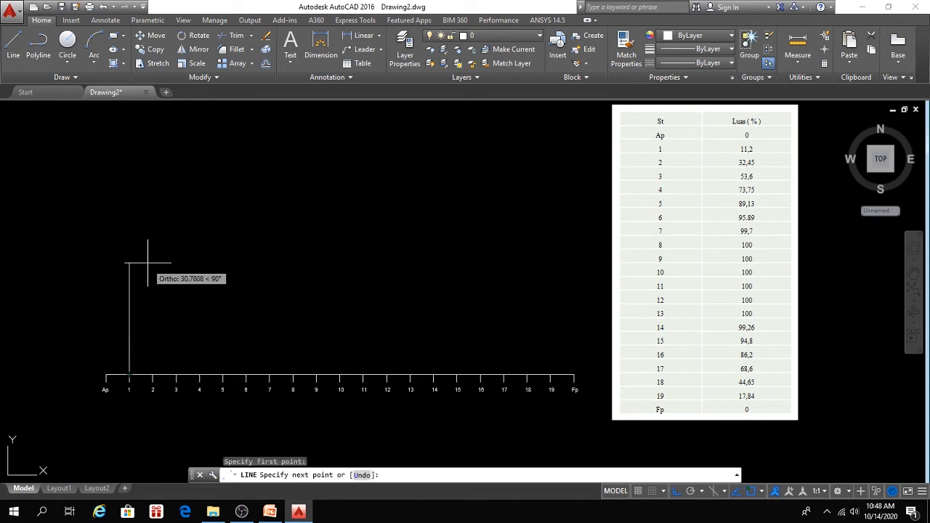
{"action": "type", "text": "11.2"}
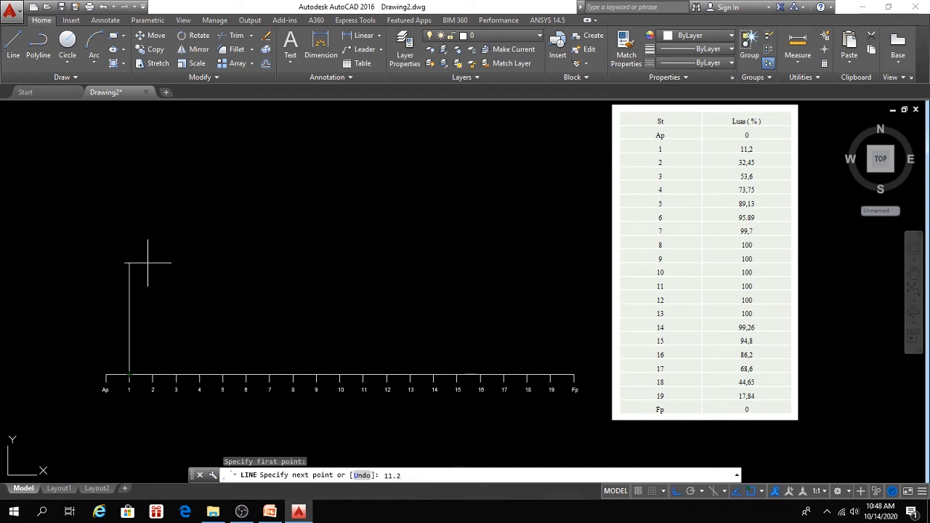
{"action": "key", "text": "Return"}
{"action": "key", "text": "Return"}
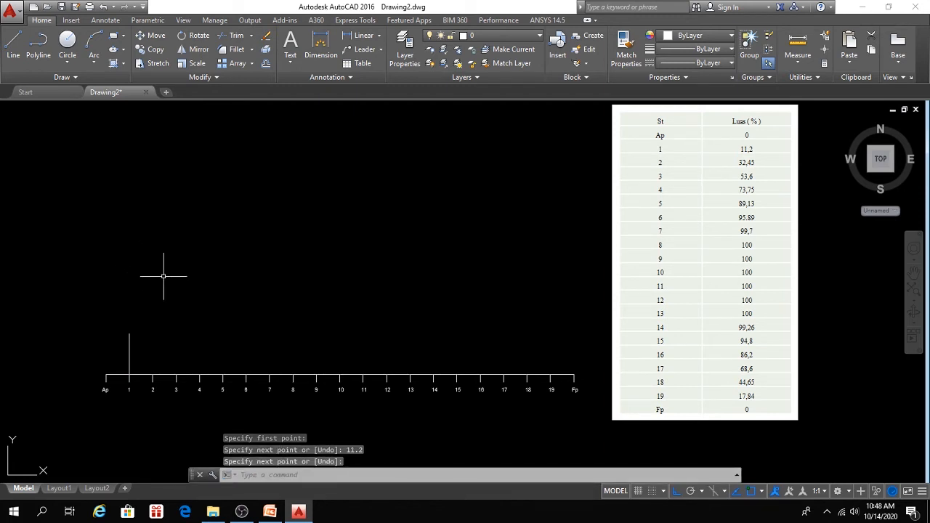
- Draw a vertical line 32.45 long upward from the baseline at station 2
{"action": "key", "text": "Return"}
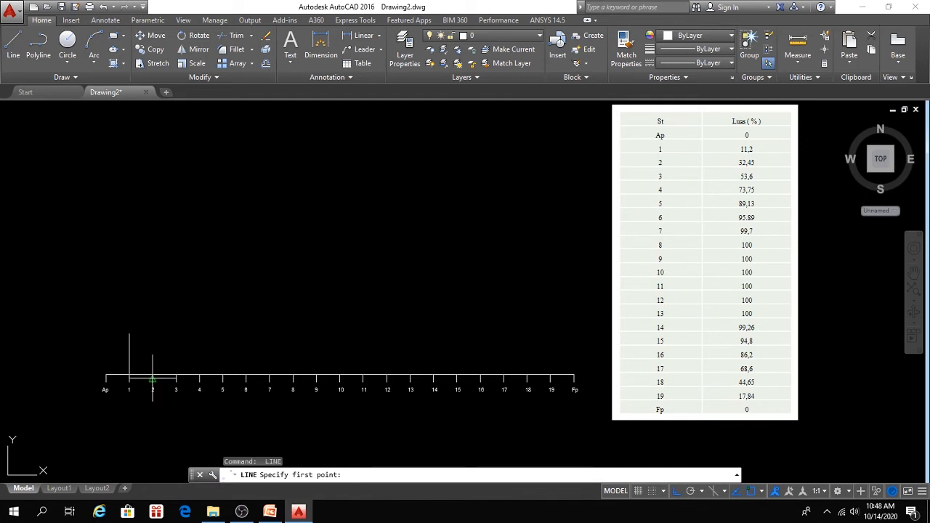
{"action": "left_click", "coordinate": [152, 374]}
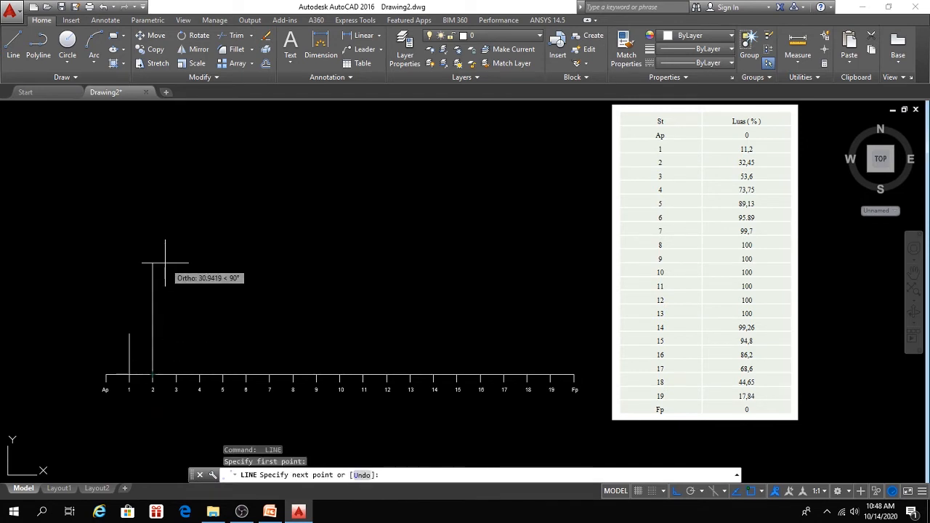
{"action": "type", "text": "32"}
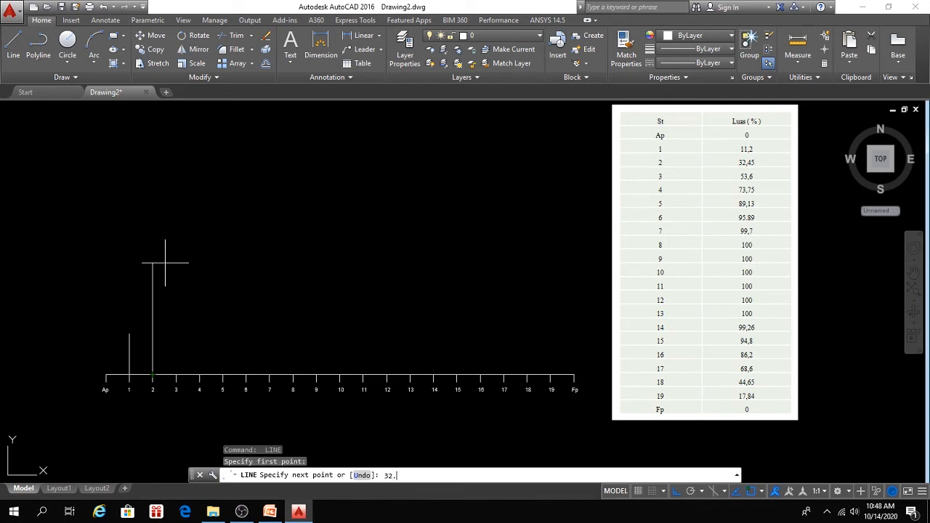
{"action": "type", "text": ".45"}
{"action": "key", "text": "Return"}
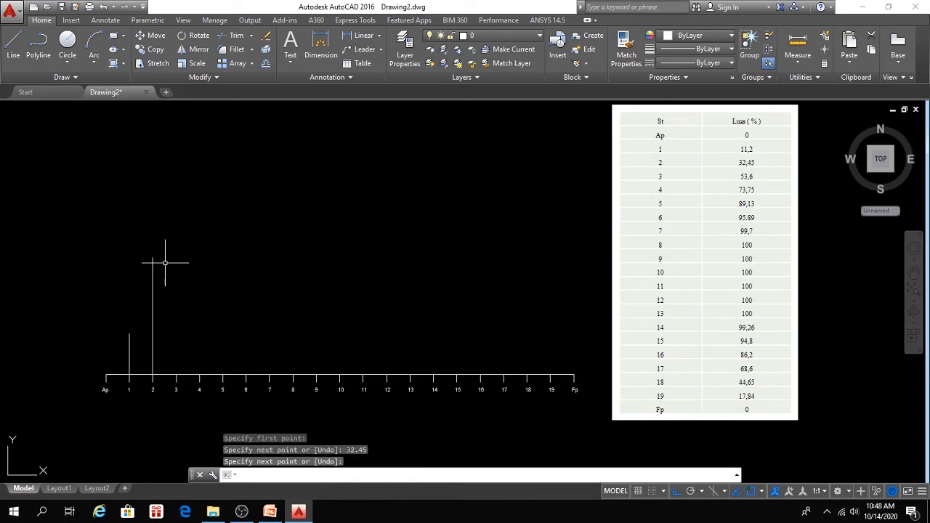
{"action": "key", "text": "Return"}
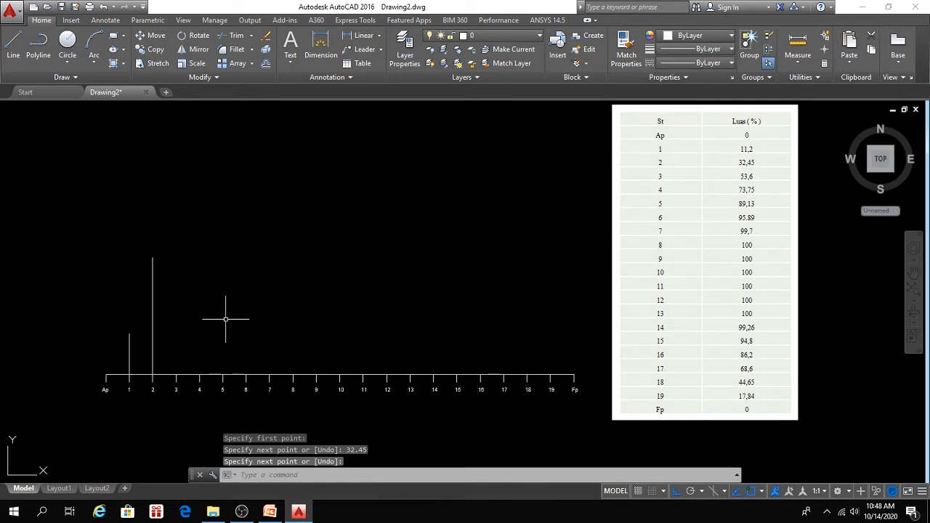
- Draw a vertical line 53.6 long upward from the baseline at station 3
{"action": "key", "text": "Return"}
{"action": "left_click", "coordinate": [175, 375]}
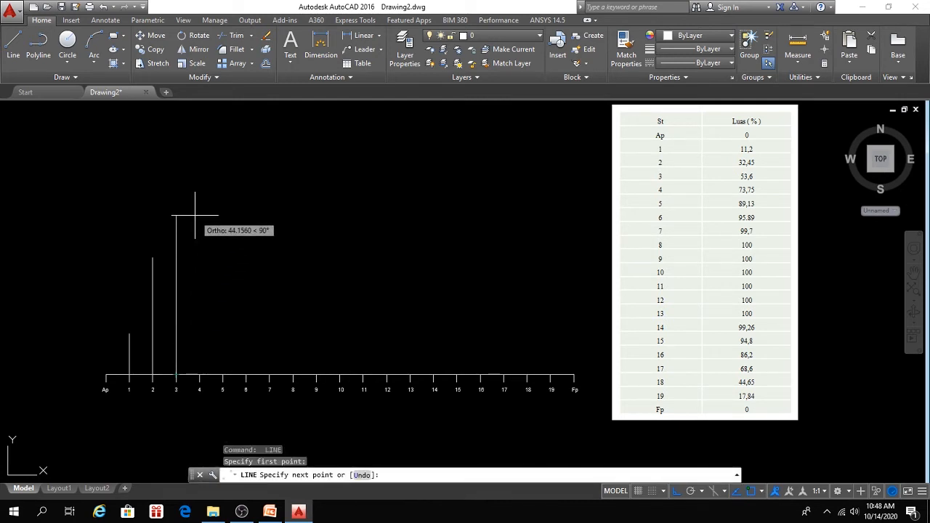
{"action": "type", "text": "53.6"}
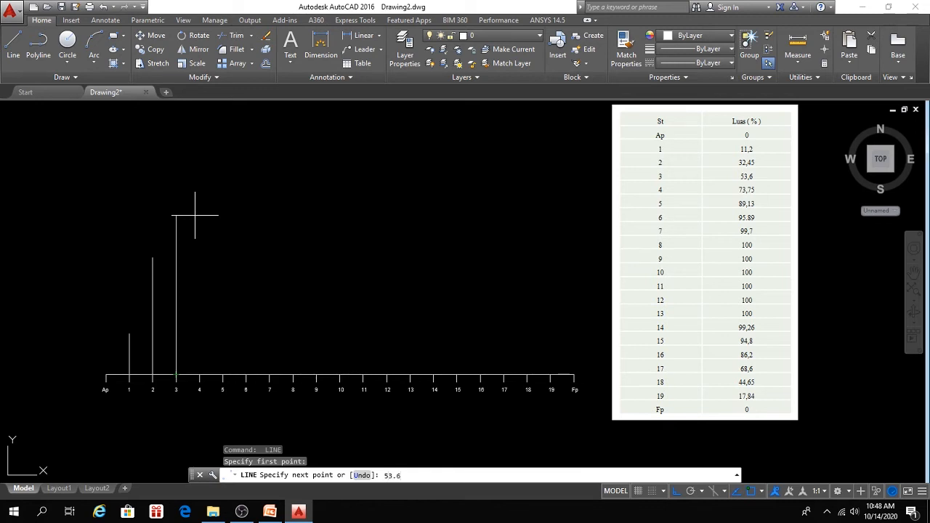
{"action": "key", "text": "Return"}
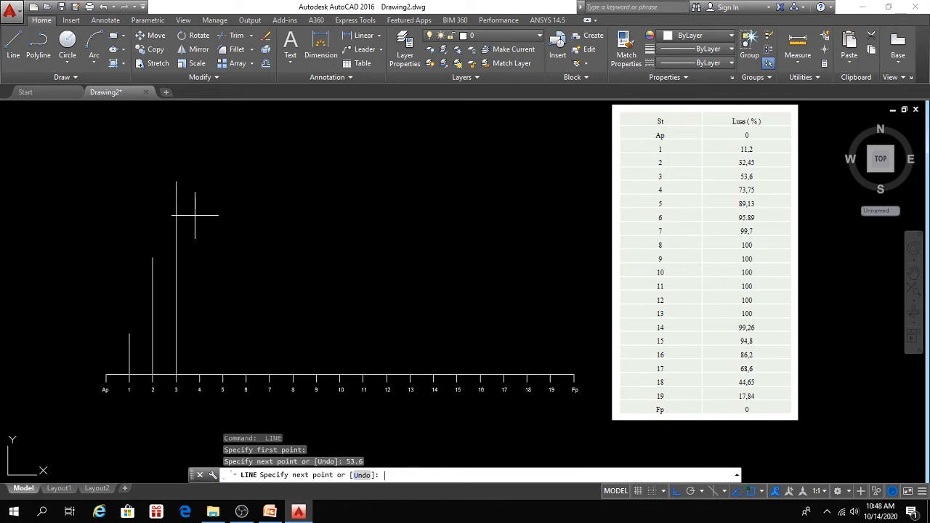
{"action": "key", "text": "Return"}
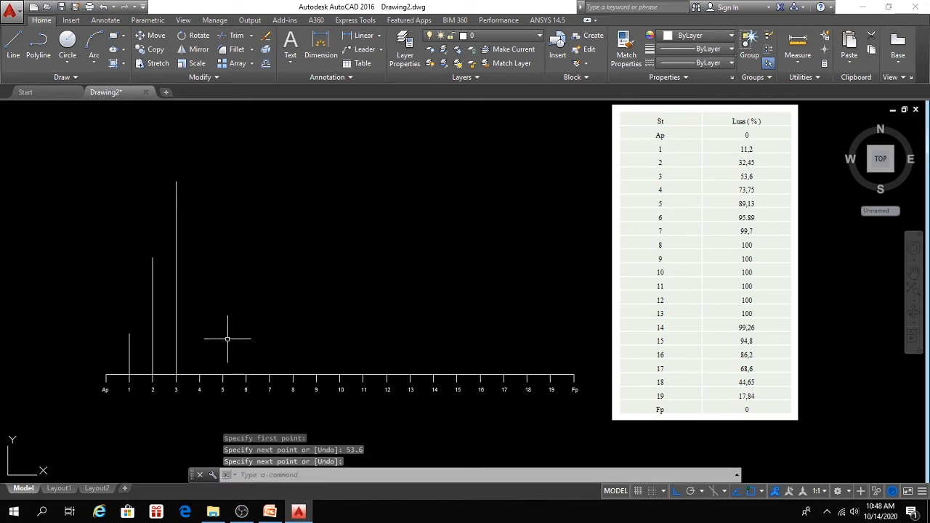
- Draw a vertical line 73.75 long upward from the baseline at station 4
{"action": "key", "text": "Return"}
{"action": "left_click", "coordinate": [199, 374]}
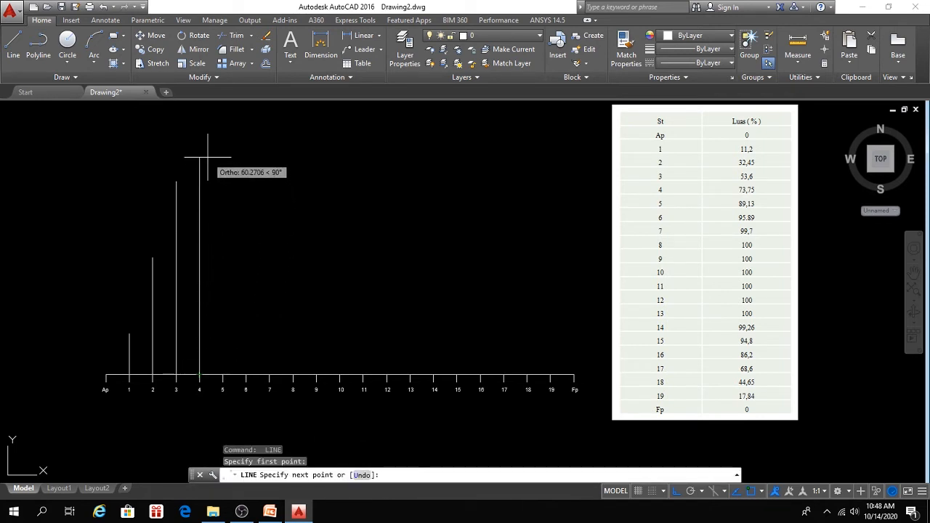
{"action": "type", "text": "73.75"}
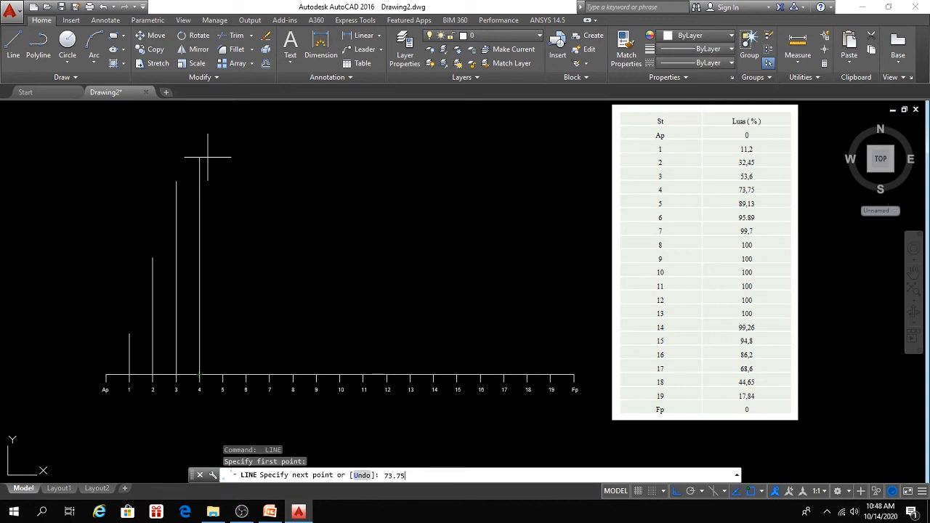
{"action": "key", "text": "Return"}
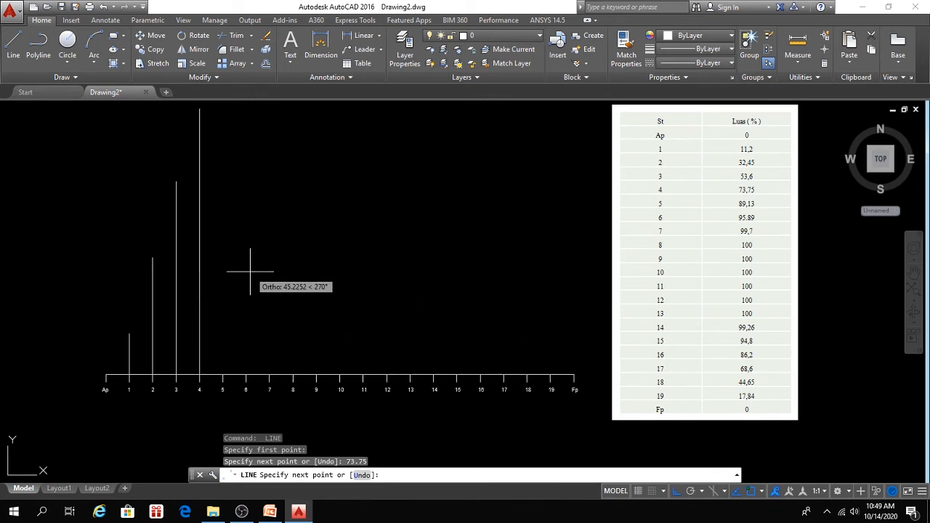
{"action": "key", "text": "Return"}
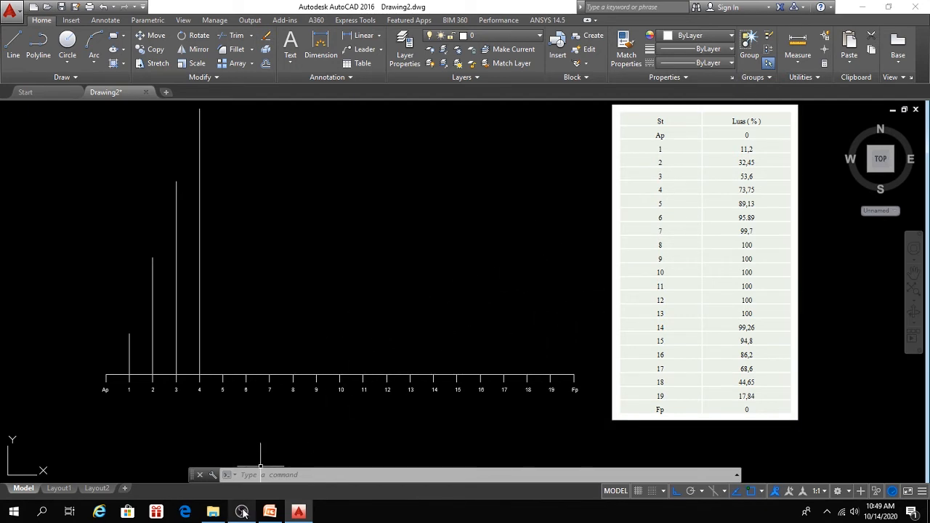
- Draw a vertical line 89.13 long upward from the baseline at station 5
{"action": "mouse_move", "coordinate": [243, 513]}
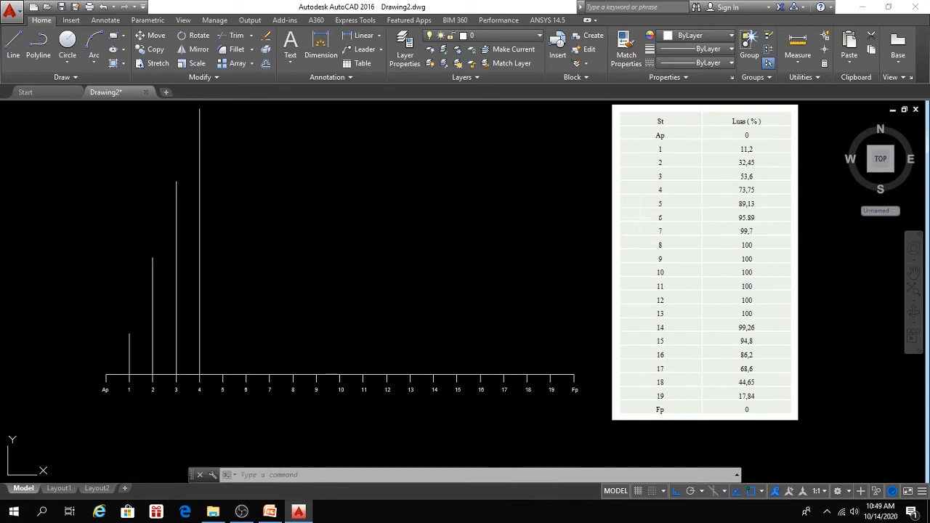
{"action": "type", "text": "l"}
{"action": "key", "text": "Return"}
{"action": "left_click", "coordinate": [223, 376]}
{"action": "type", "text": "89.13"}
{"action": "key", "text": "Return"}
{"action": "key", "text": "Return"}
- Draw a vertical line 95.89 long upward from the baseline at station 6
{"action": "key", "text": "Return"}
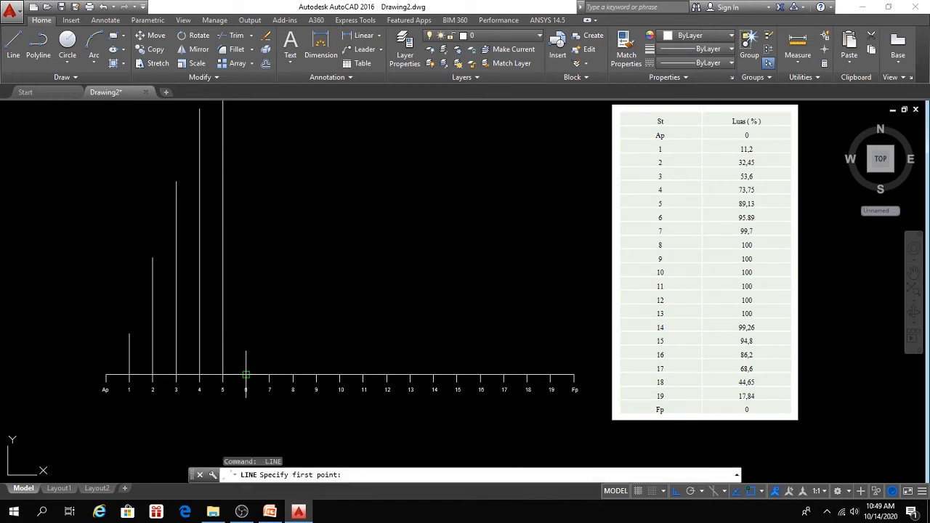
{"action": "left_click", "coordinate": [245, 375]}
{"action": "type", "text": "95.89"}
{"action": "key", "text": "Return"}
{"action": "key", "text": "Return"}
- Draw a vertical line 99.7 long upward from the baseline at station 7
{"action": "key", "text": "Return"}
{"action": "left_click", "coordinate": [269, 375]}
{"action": "type", "text": "99.7"}
{"action": "key", "text": "Return"}
{"action": "key", "text": "Return"}
- Draw vertical lines 100 long upward from the baseline at stations 8 and 9
{"action": "key", "text": "Return"}
{"action": "left_click", "coordinate": [293, 375]}
{"action": "type", "text": "100"}
{"action": "key", "text": "Return"}
{"action": "key", "text": "Return"}
{"action": "key", "text": "Return"}
{"action": "left_click", "coordinate": [315, 376]}
{"action": "type", "text": "100"}
{"action": "key", "text": "Return"}
{"action": "key", "text": "Return"}
- Draw vertical lines 100 long upward from the baseline at stations 10 and 11
{"action": "key", "text": "Return"}
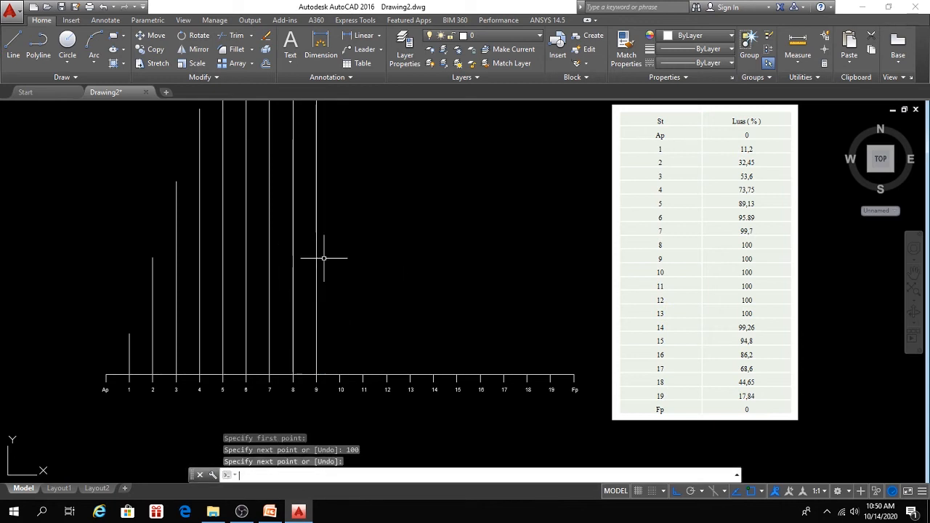
{"action": "left_click", "coordinate": [339, 375]}
{"action": "type", "text": "100"}
{"action": "key", "text": "Return"}
{"action": "key", "text": "Return"}
{"action": "key", "text": "Return"}
{"action": "key", "text": "Return"}
{"action": "left_click", "coordinate": [362, 376]}
{"action": "type", "text": "100"}
{"action": "key", "text": "Return"}
{"action": "key", "text": "Return"}
- Draw vertical lines 100 long upward from the baseline at stations 12 and 13
{"action": "key", "text": "Return"}
{"action": "key", "text": "Return"}
{"action": "left_click", "coordinate": [386, 376]}
{"action": "type", "text": "100"}
{"action": "key", "text": "Return"}
{"action": "key", "text": "Return"}
{"action": "key", "text": "Return"}
{"action": "left_click", "coordinate": [410, 376]}
{"action": "type", "text": "100"}
{"action": "key", "text": "Return"}
{"action": "key", "text": "Return"}
- Draw a vertical line 99.26 long upward from the baseline at station 14
{"action": "key", "text": "Return"}
{"action": "left_click", "coordinate": [434, 375]}
{"action": "type", "text": "99.26"}
{"action": "key", "text": "Return"}
{"action": "key", "text": "Return"}
- Draw a vertical line 94.8 long upward from the baseline at station 15
{"action": "key", "text": "Return"}
{"action": "left_click", "coordinate": [457, 376]}
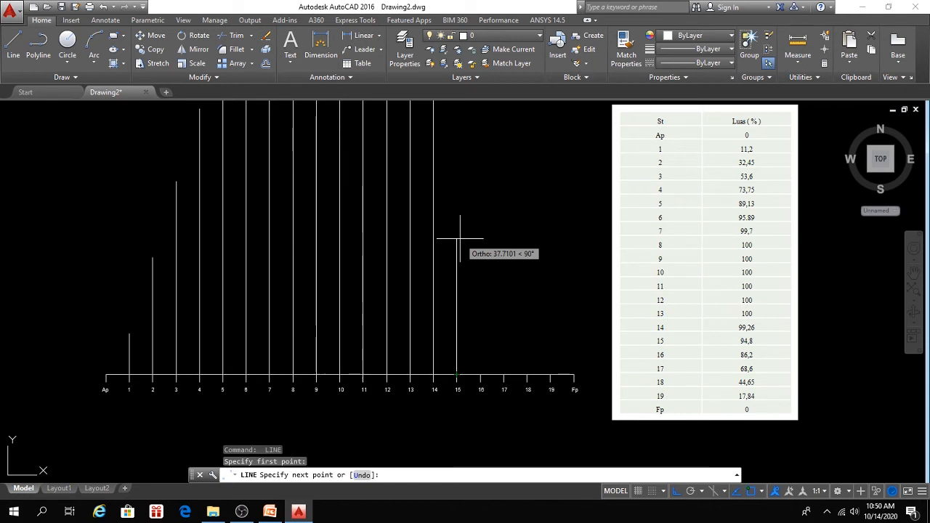
{"action": "type", "text": "94.8"}
{"action": "key", "text": "Return"}
{"action": "key", "text": "Return"}
- Draw a vertical line 86.2 long upward from the baseline at station 16
{"action": "key", "text": "Return"}
{"action": "left_click", "coordinate": [480, 375]}
{"action": "type", "text": "86.2"}
{"action": "key", "text": "Return"}
{"action": "key", "text": "Return"}
- Draw a vertical line 68.6 long upward from the baseline at station 17
{"action": "key", "text": "Return"}
{"action": "left_click", "coordinate": [504, 375]}
{"action": "type", "text": "68.6"}
{"action": "key", "text": "Return"}
{"action": "key", "text": "Return"}
- Draw a vertical line 44.65 long upward from the baseline at station 18
{"action": "key", "text": "Return"}
{"action": "left_click", "coordinate": [527, 375]}
{"action": "type", "text": "44"}
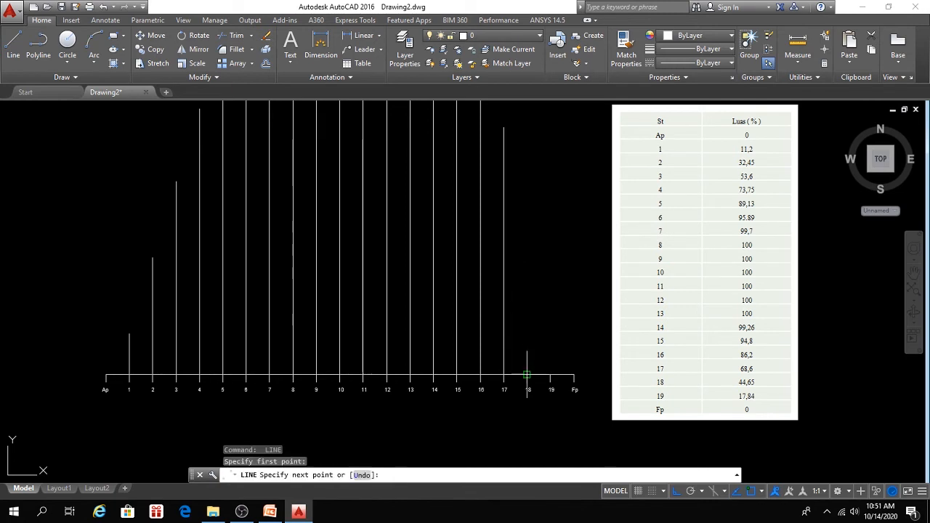
{"action": "type", "text": ".65"}
{"action": "key", "text": "Return"}
{"action": "key", "text": "Return"}
- Draw a vertical line 17.84 long upward from the baseline at station 19
{"action": "key", "text": "Return"}
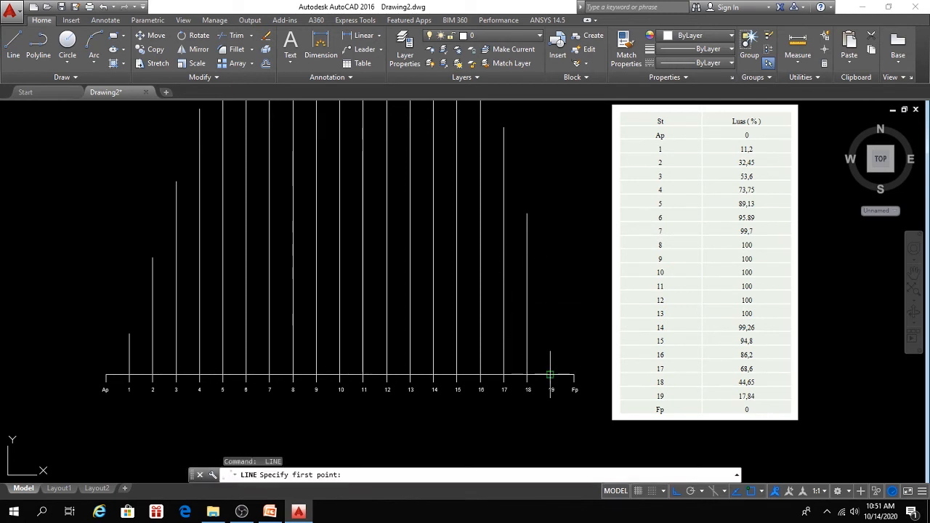
{"action": "left_click", "coordinate": [551, 375]}
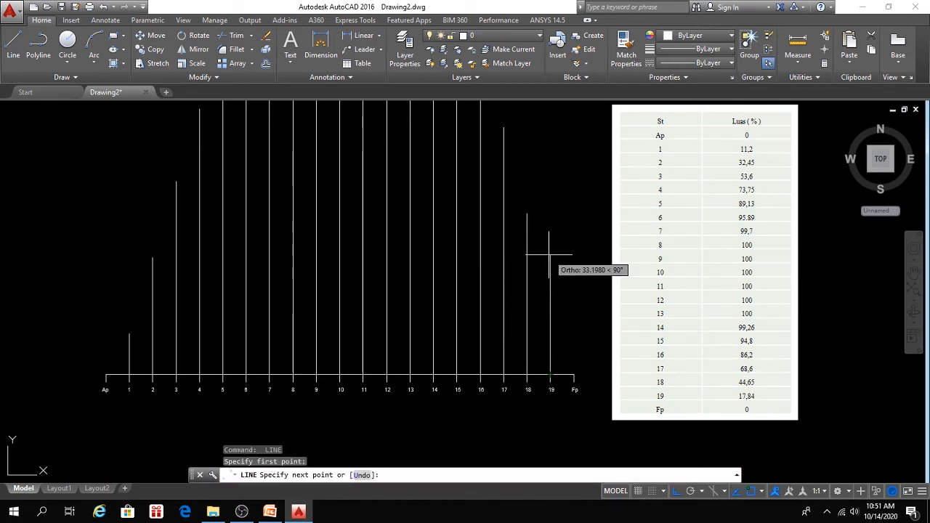
{"action": "type", "text": "17.84"}
{"action": "key", "text": "Return"}
{"action": "key", "text": "Return"}
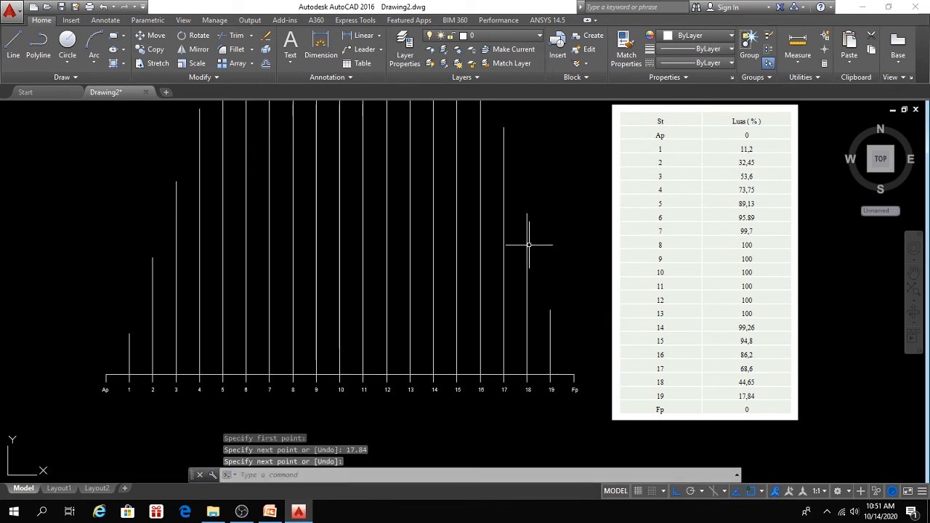
- Start a fit-point spline at the baseline's Ap end and run it through the upper ends of the station 1 to 6 lines
{"action": "scroll", "coordinate": [553, 283], "scroll_direction": "down", "scroll_amount": 2}
{"action": "middle_click_drag", "start_coordinate": [505, 274], "coordinate": [440, 310]}
{"action": "middle_click_drag", "start_coordinate": [478, 348], "coordinate": [467, 354]}
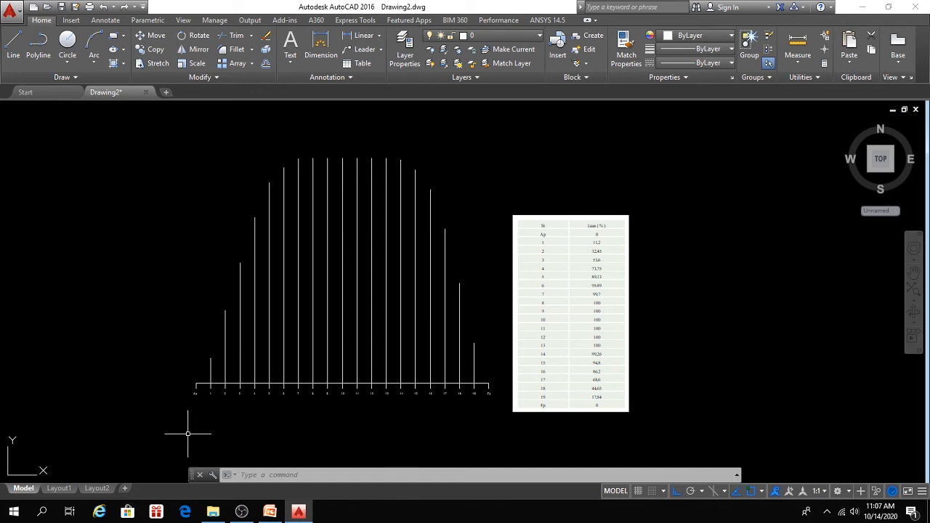
{"action": "left_click", "coordinate": [73, 79]}
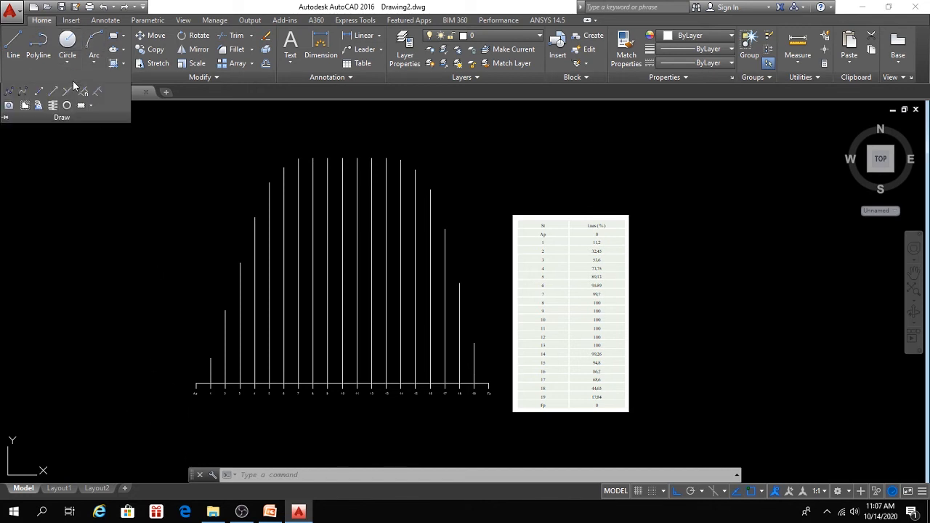
{"action": "left_click", "coordinate": [9, 93]}
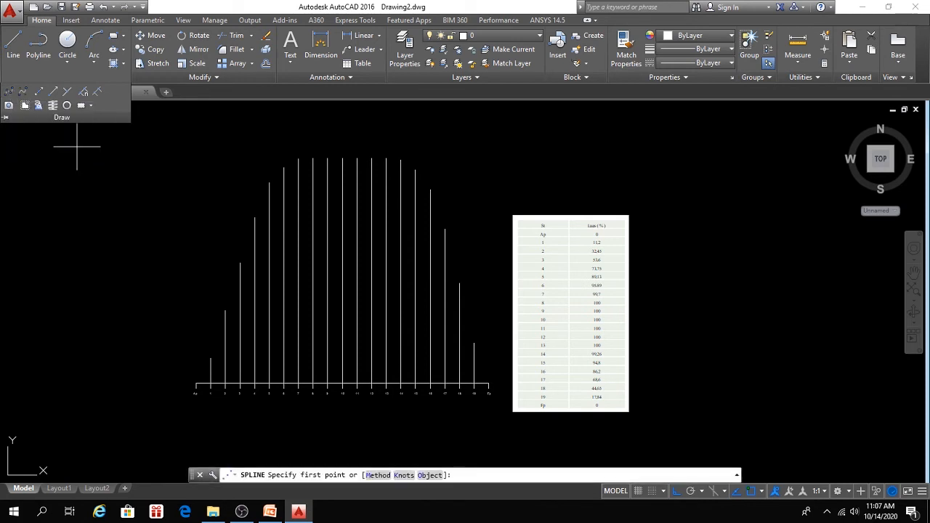
{"action": "left_click", "coordinate": [196, 385]}
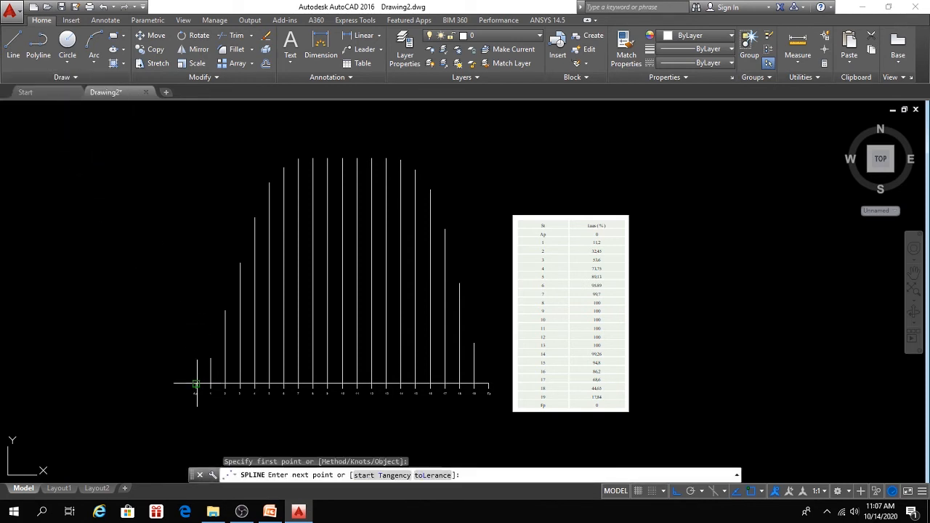
{"action": "left_click", "coordinate": [211, 357]}
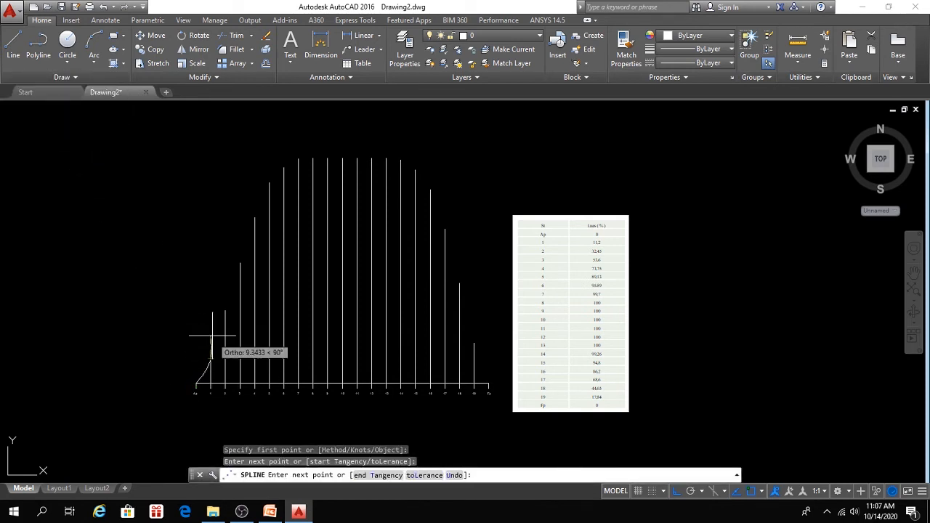
{"action": "left_click", "coordinate": [225, 281]}
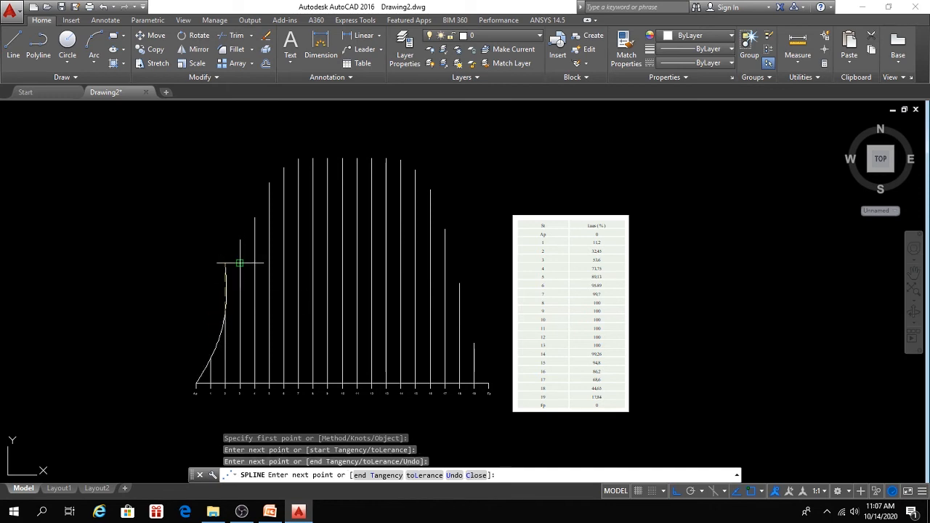
{"action": "left_click", "coordinate": [240, 263]}
{"action": "left_click", "coordinate": [254, 217]}
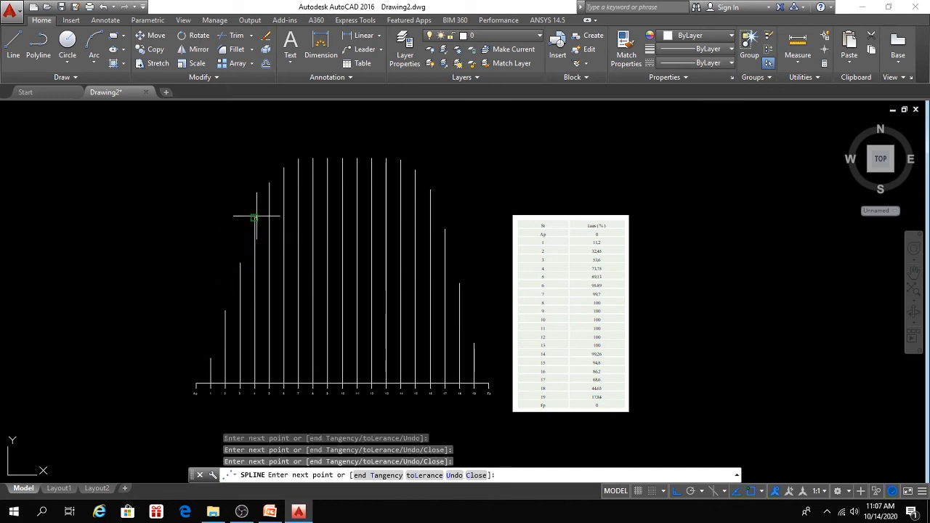
{"action": "left_click", "coordinate": [269, 183]}
{"action": "left_click", "coordinate": [283, 167]}
- Continue the spline along the upper ends of the full-height station lines up to station 13
{"action": "left_click", "coordinate": [312, 158]}
{"action": "left_click", "coordinate": [327, 159]}
{"action": "left_click", "coordinate": [342, 158]}
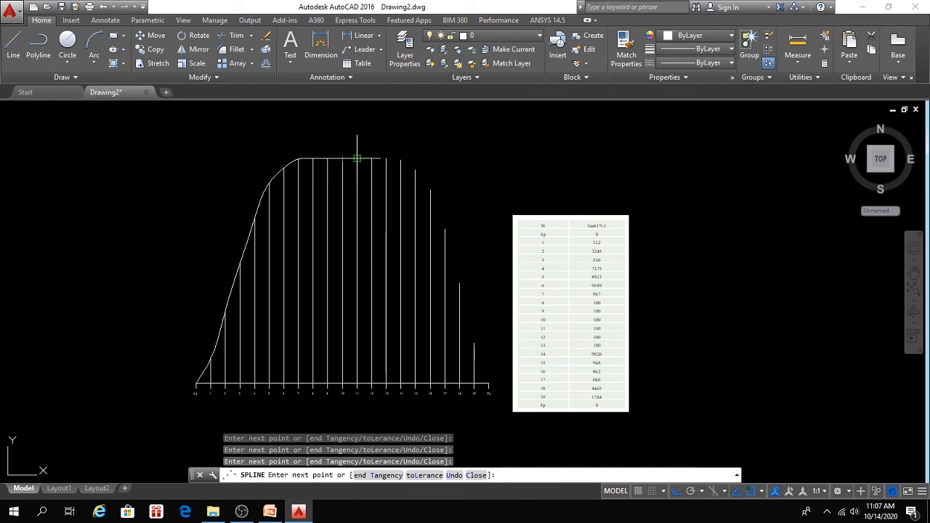
{"action": "left_click", "coordinate": [357, 158]}
{"action": "left_click", "coordinate": [371, 158]}
{"action": "left_click", "coordinate": [386, 158]}
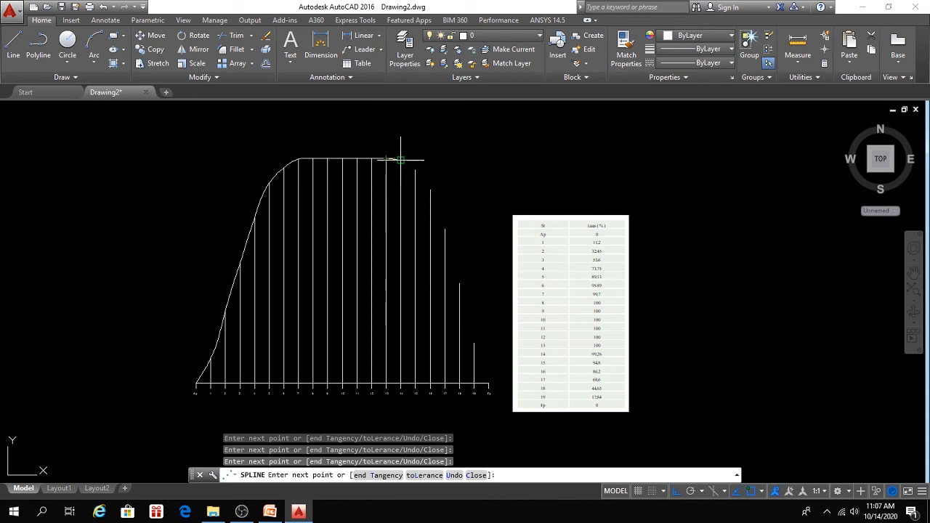
- Run the spline down through the upper ends of the station 14 to 19 lines and finish it at the baseline's Fp end
{"action": "left_click", "coordinate": [400, 160]}
{"action": "left_click", "coordinate": [415, 170]}
{"action": "left_click", "coordinate": [430, 188]}
{"action": "left_click", "coordinate": [445, 229]}
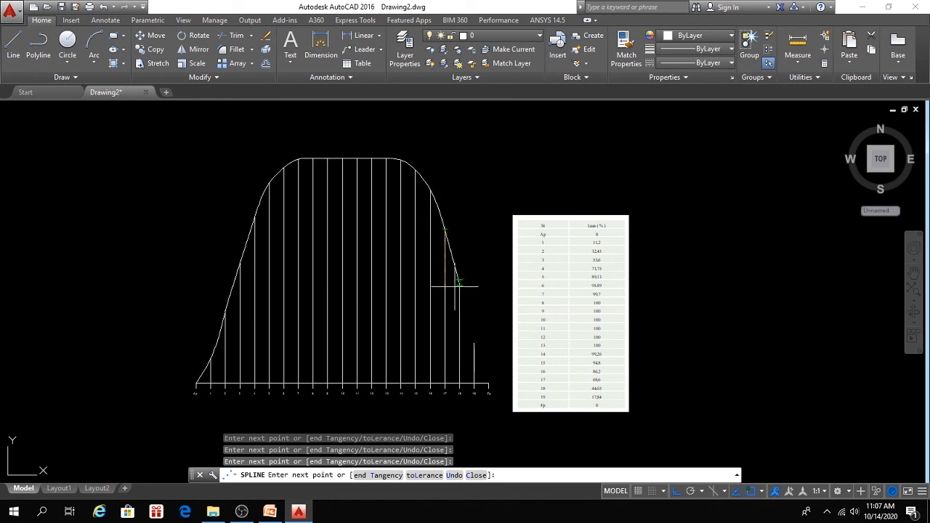
{"action": "left_click", "coordinate": [459, 280]}
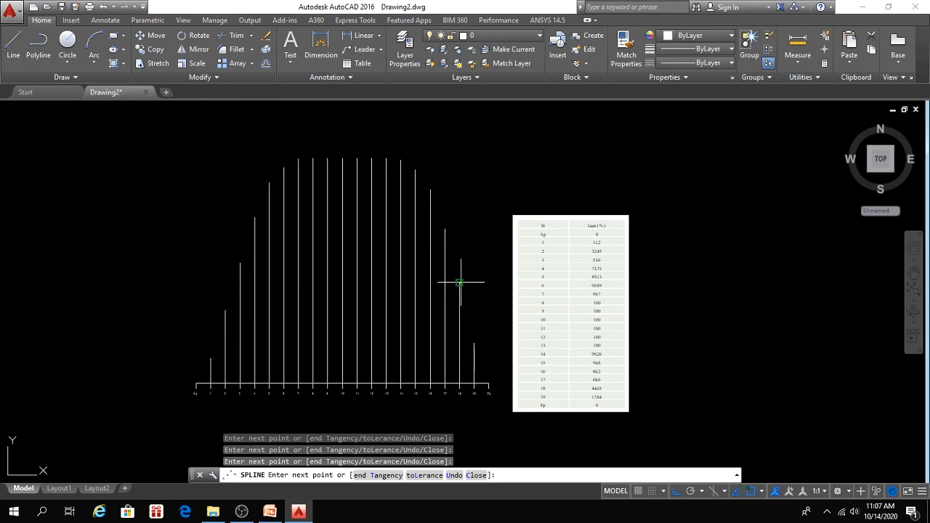
{"action": "left_click", "coordinate": [474, 342]}
{"action": "left_click", "coordinate": [486, 383]}
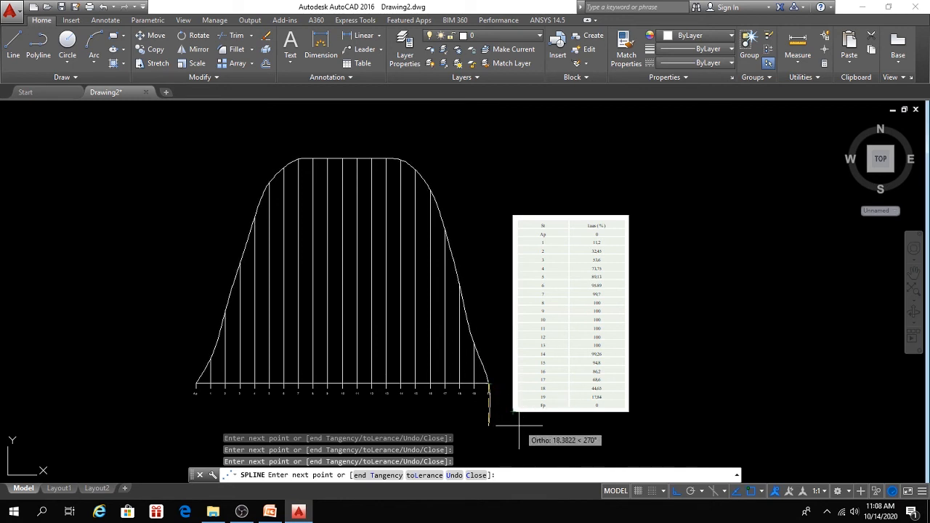
{"action": "key", "text": "Return"}
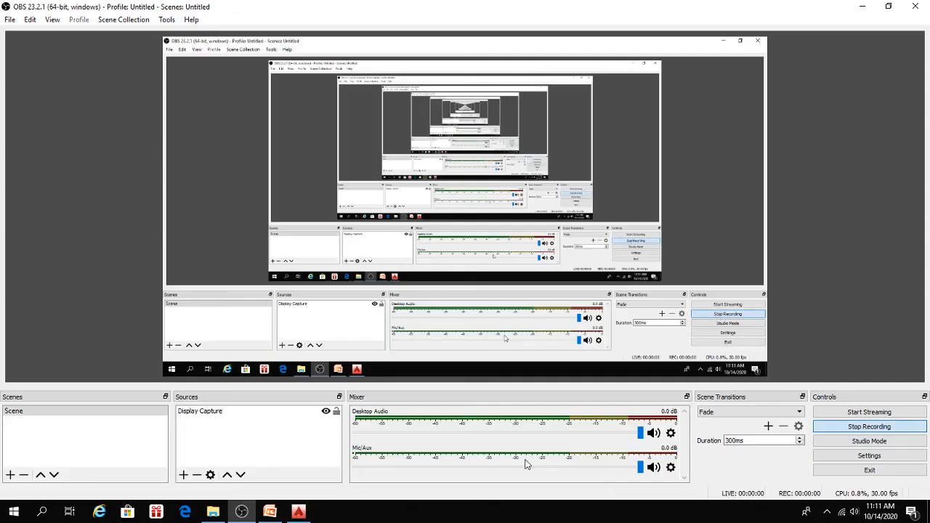
- Switch back to the AutoCAD drawing
{"action": "left_click", "coordinate": [299, 512]}
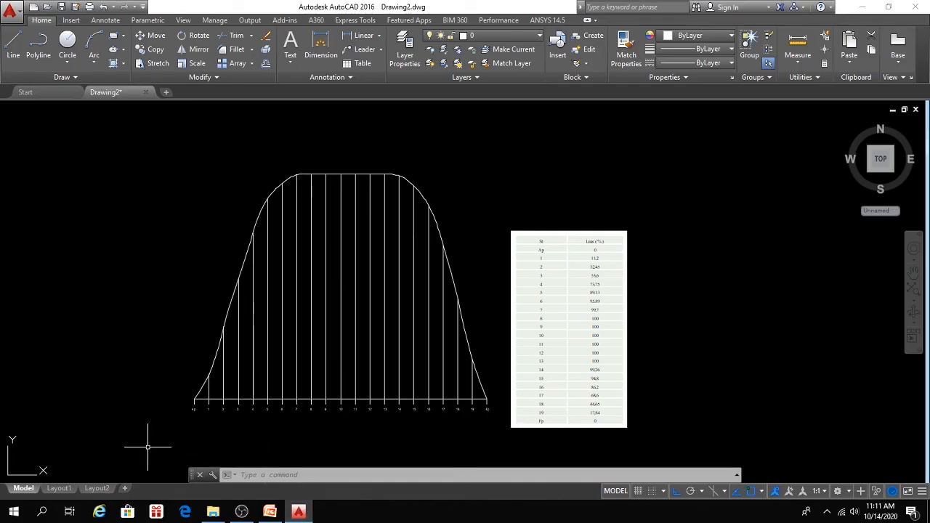